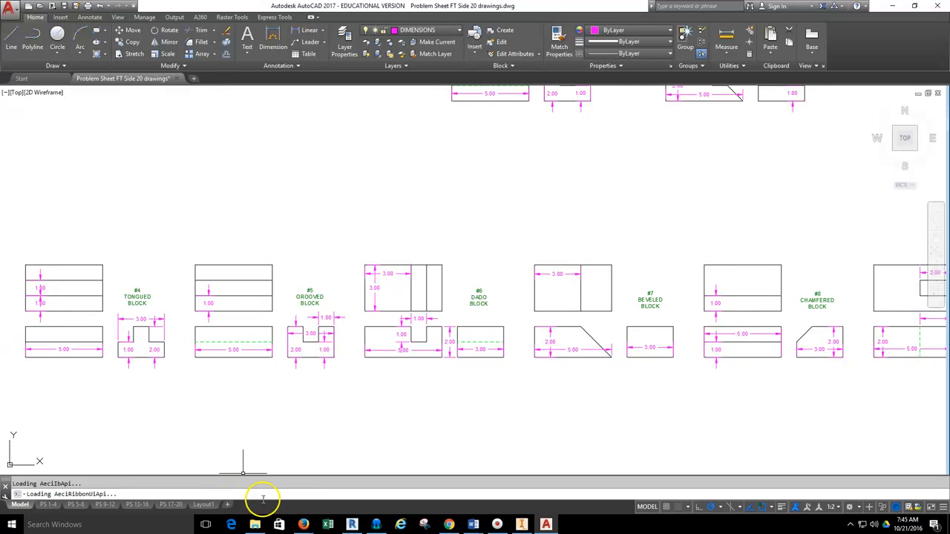
Erase the four drawing viewports from the PS 1-4 layout, keeping its border and title block
click(233, 505)
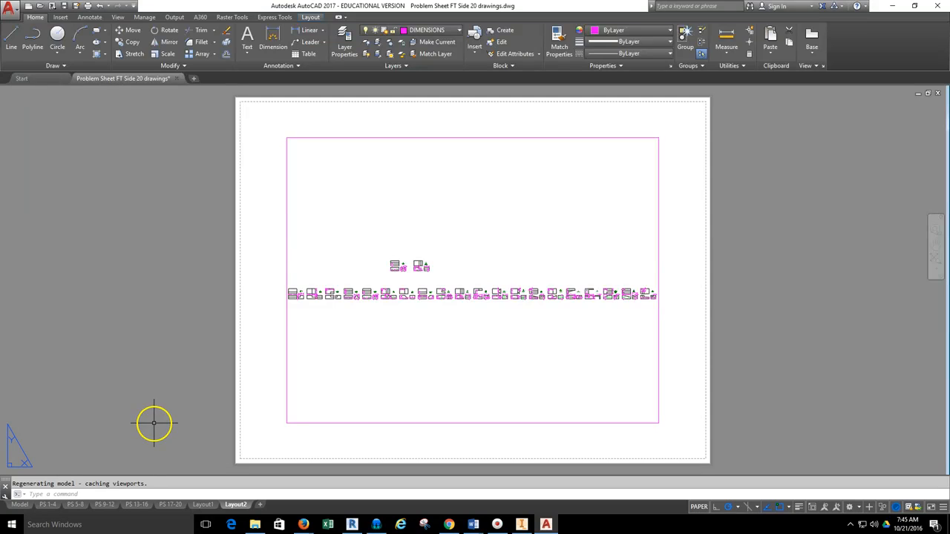
click(48, 505)
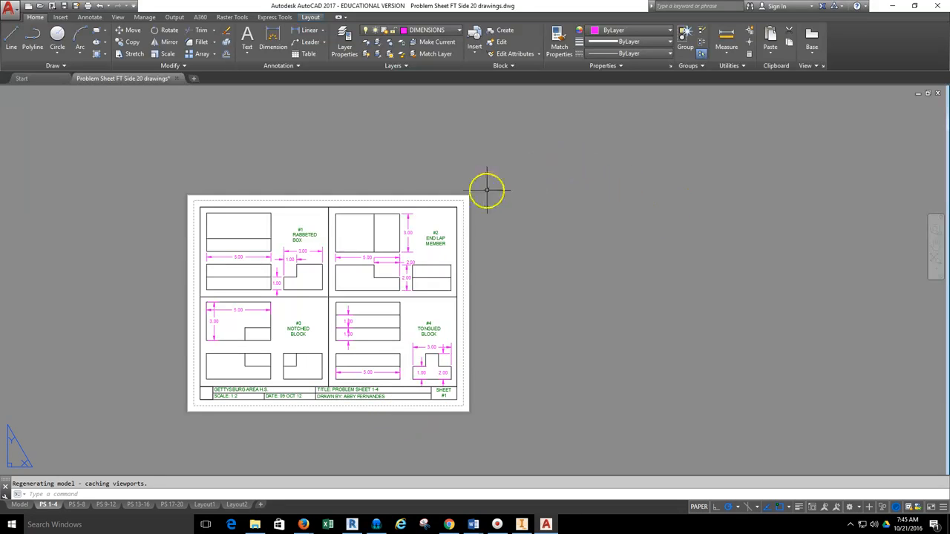
scroll(330, 291, up, 6)
click(327, 299)
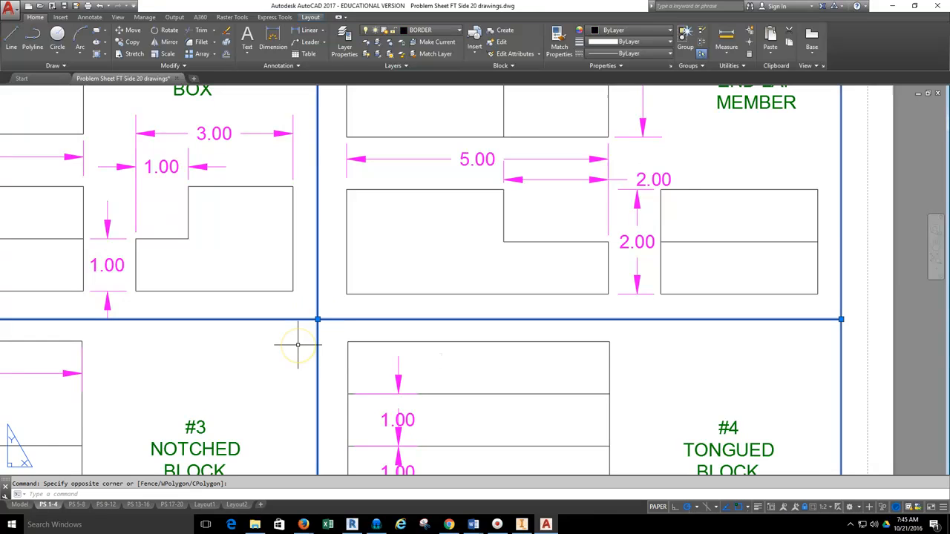
click(297, 343)
key(Delete)
scroll(363, 273, down, 6)
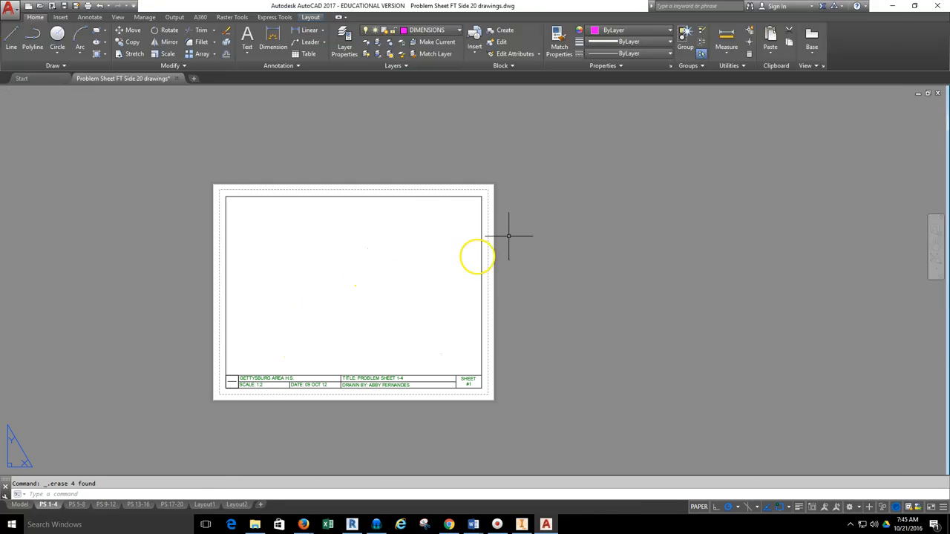
Copy the border and title block from the PS 1-4 layout to the clipboard
click(549, 152)
click(99, 431)
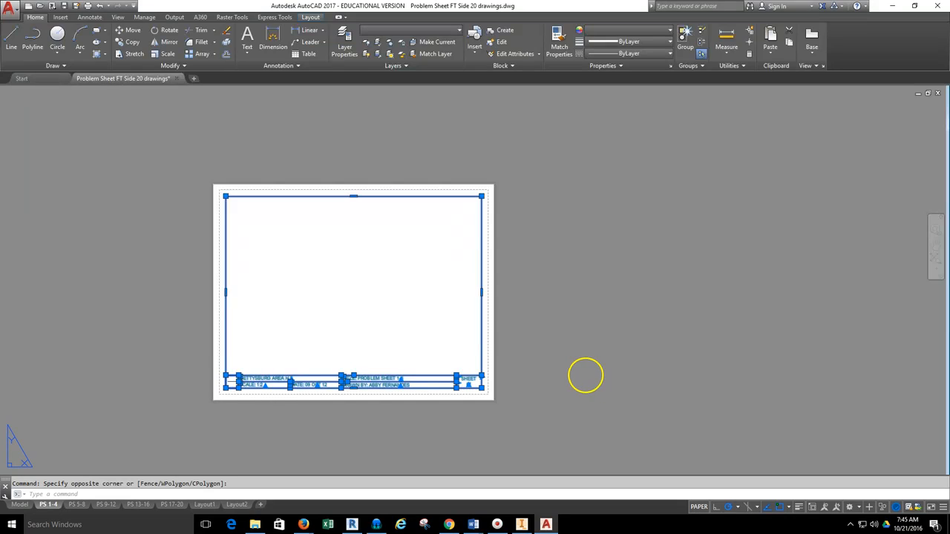
key(Escape)
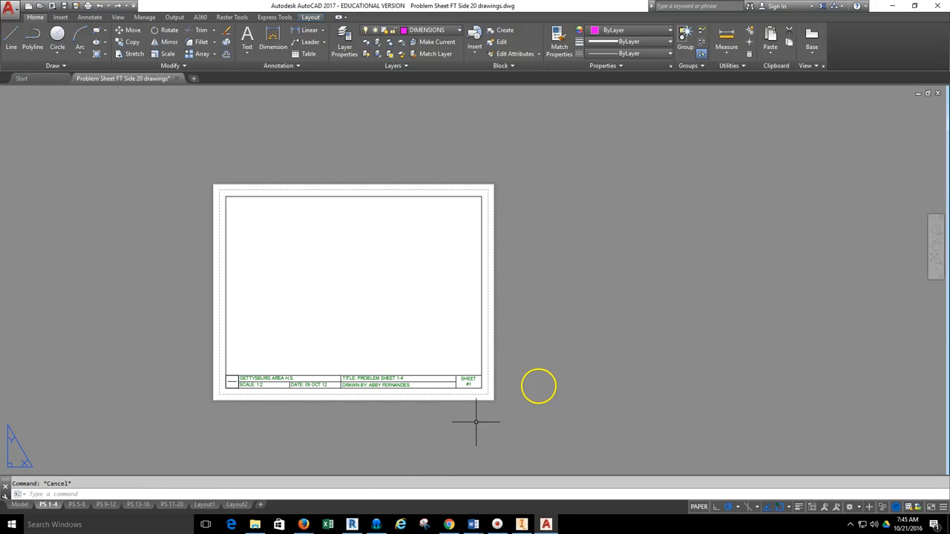
Erase the default viewport from Layout2
click(234, 505)
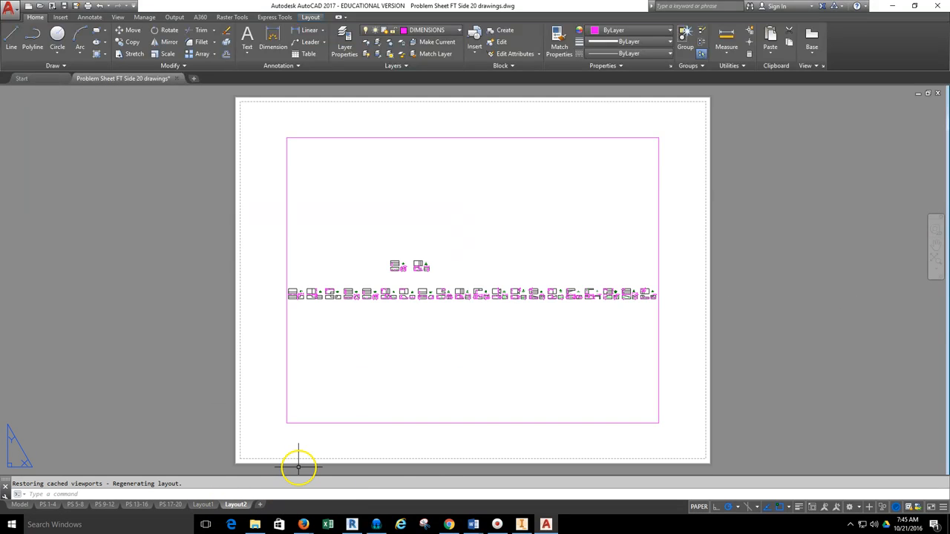
click(621, 139)
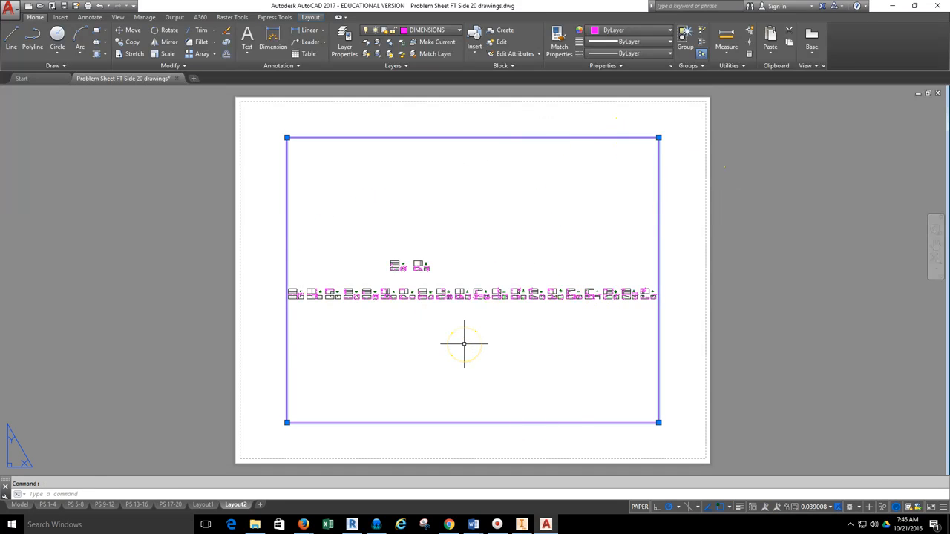
key(Delete)
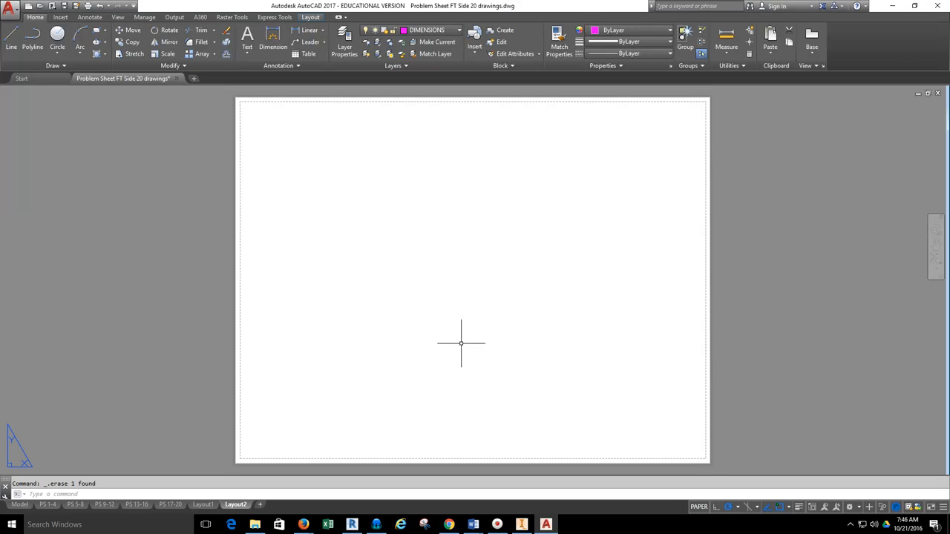
Paste the copied border and title block into Layout2, placing its lower-left corner just inside the sheet's printable area
key(ctrl+v)
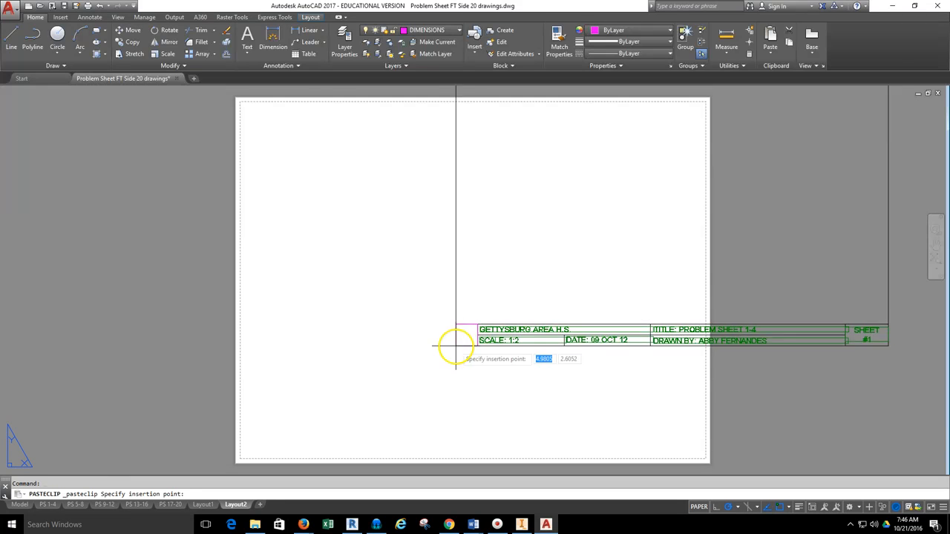
click(255, 445)
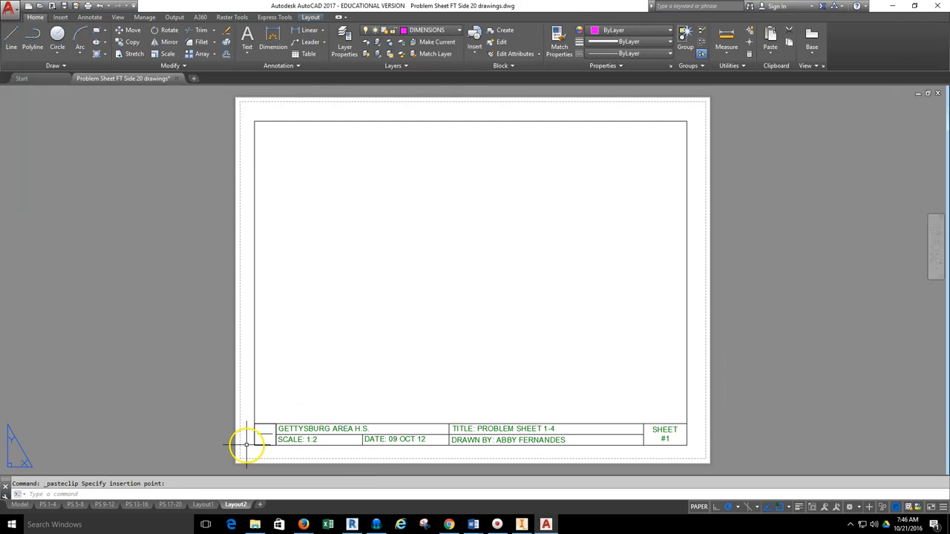
middle_drag(395, 382, 420, 363)
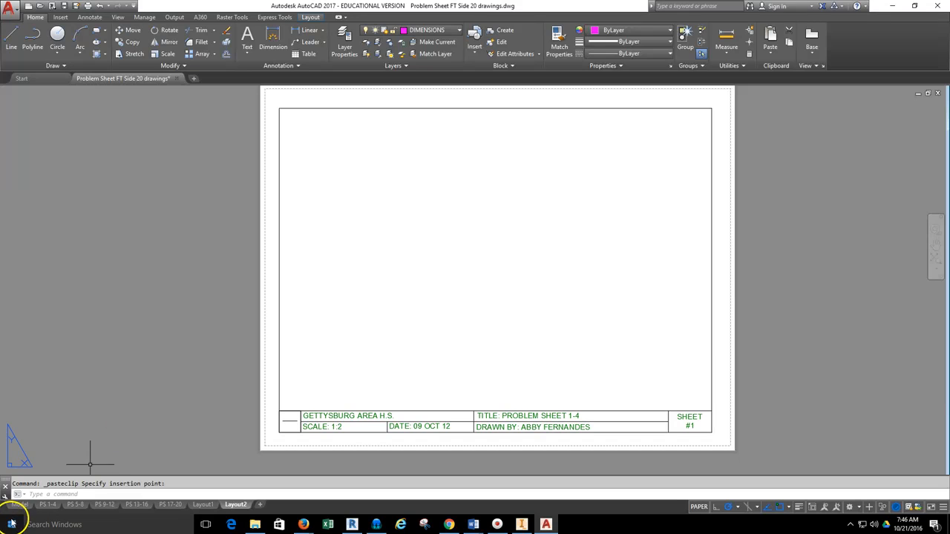
Review the block drawings in model space and examine the logo image path and text fields in Layout2's title block
click(15, 506)
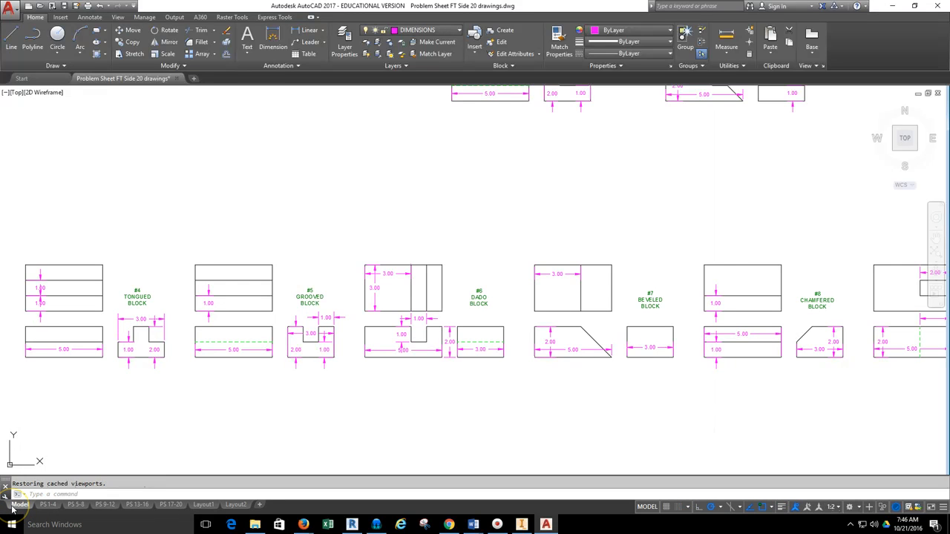
click(235, 504)
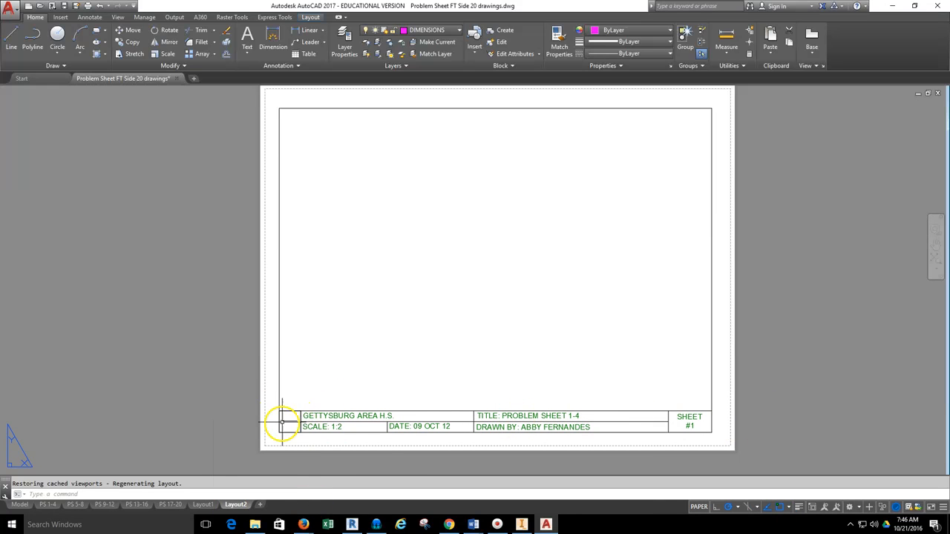
scroll(285, 420, up, 6)
scroll(349, 396, up, 4)
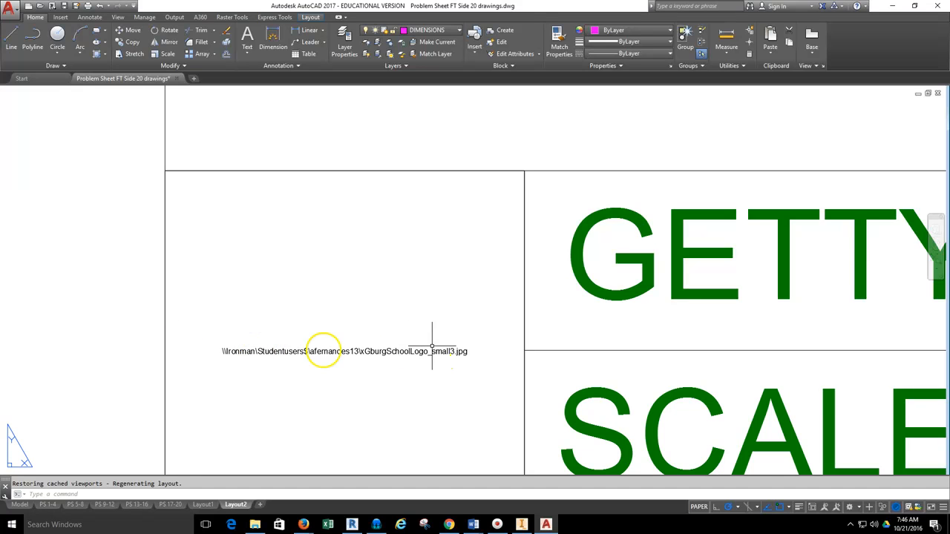
scroll(406, 351, down, 10)
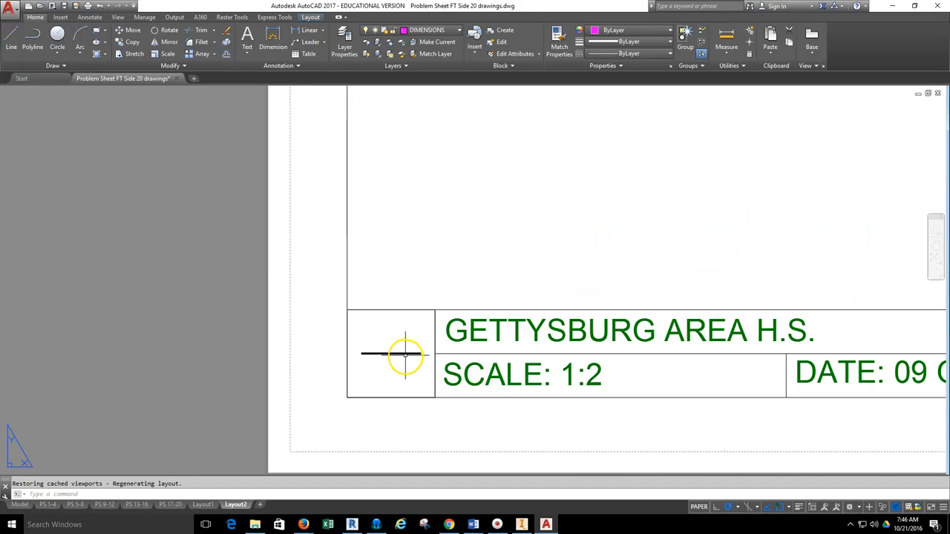
middle_drag(532, 309, 406, 364)
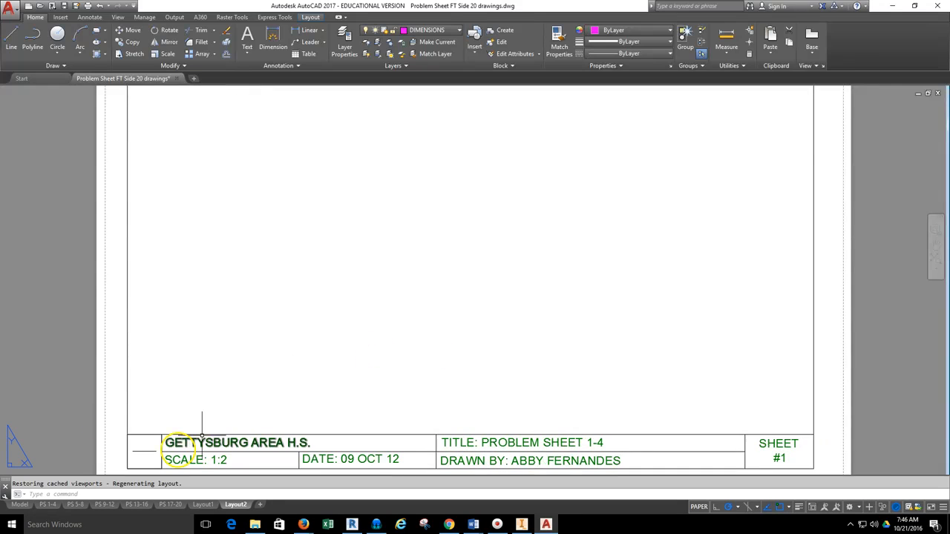
scroll(307, 311, down, 3)
middle_drag(376, 283, 443, 303)
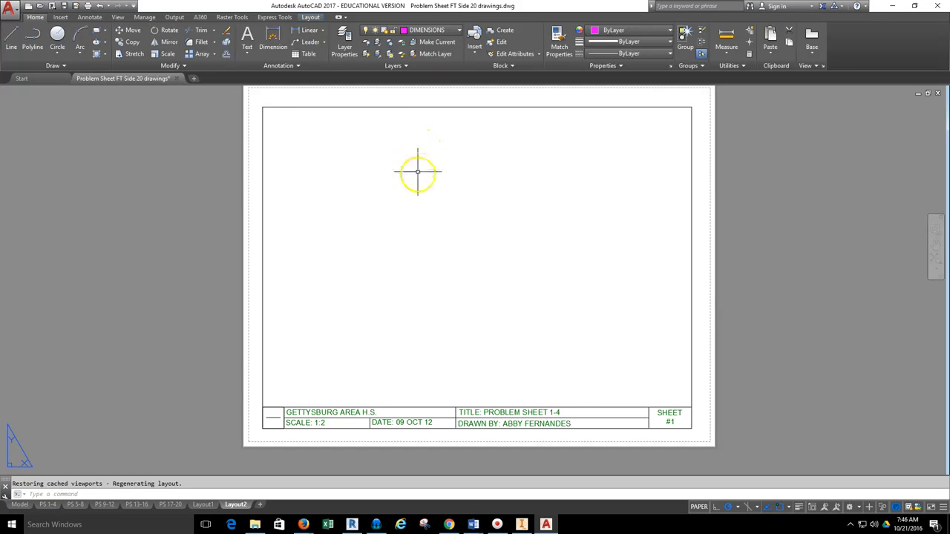
Make BORDER the current layer and bring up the standard configurations for new viewports on Layout2
click(441, 36)
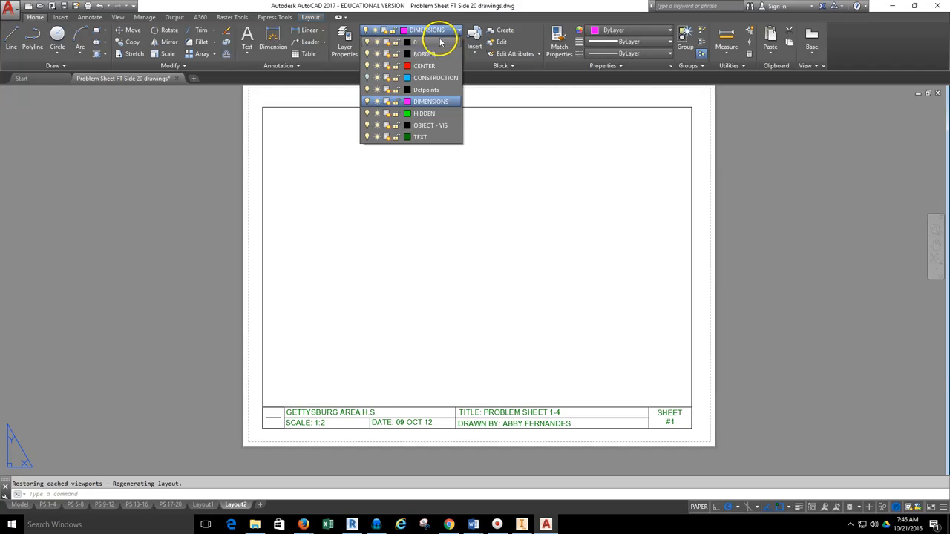
click(429, 54)
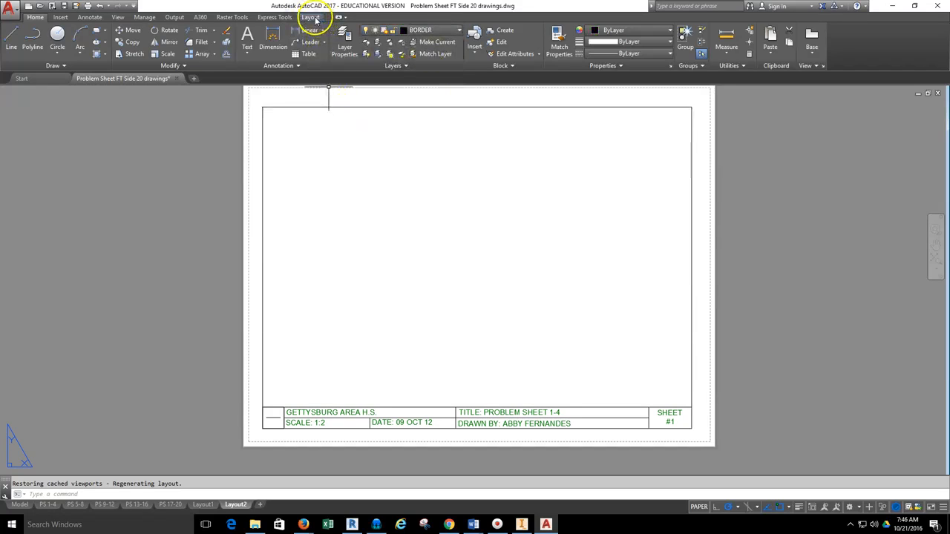
click(311, 17)
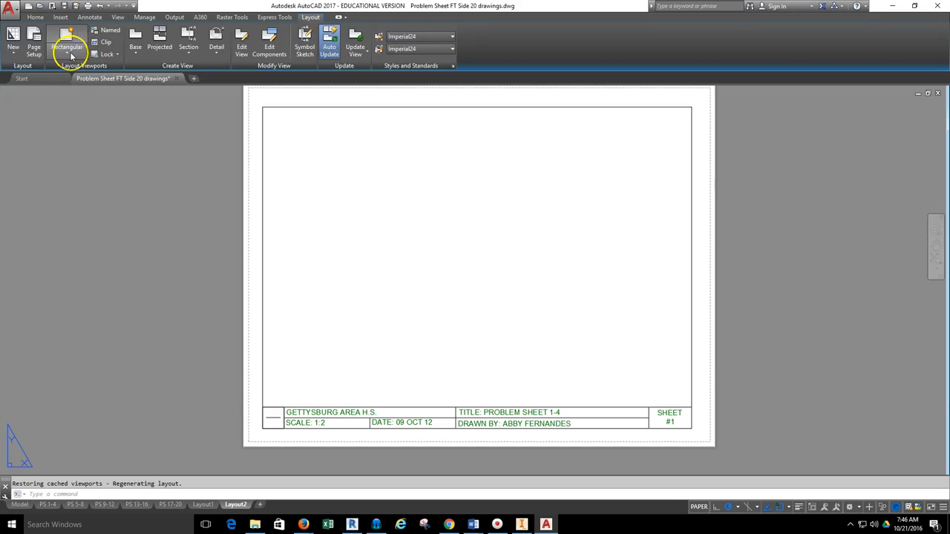
click(71, 56)
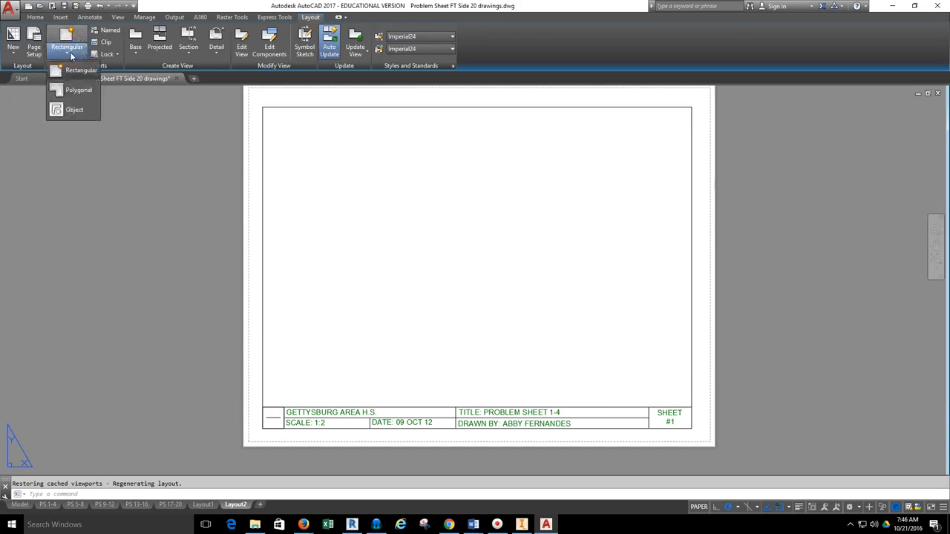
click(105, 33)
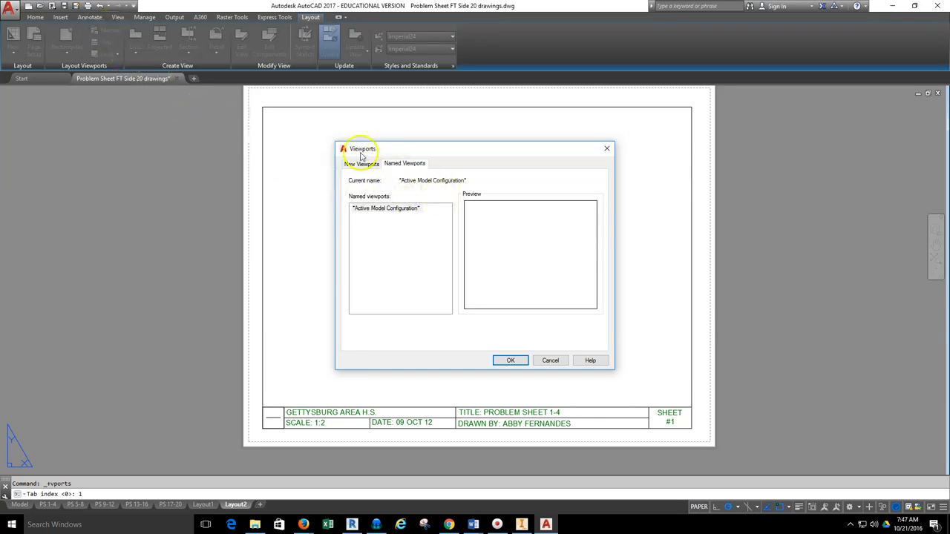
click(364, 164)
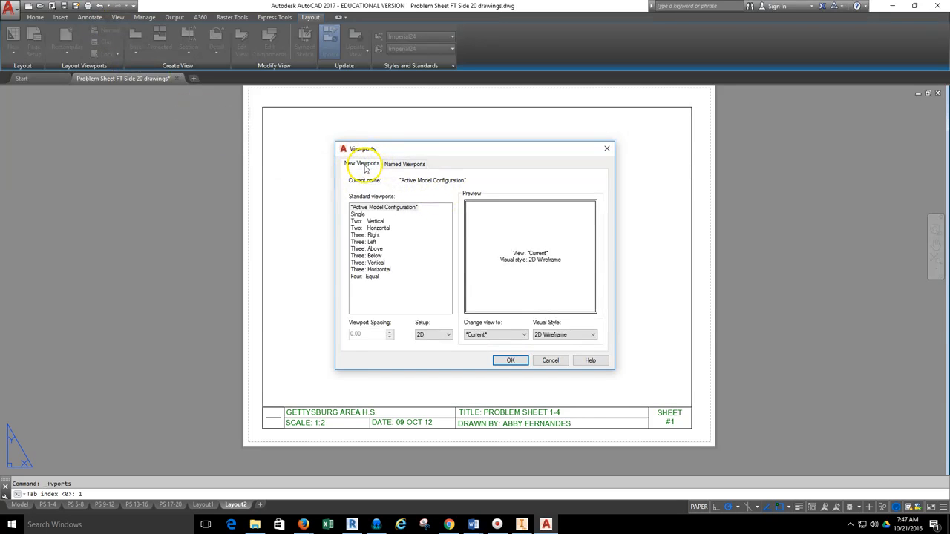
Preview the Single, Two: Vertical, Two: Horizontal, Three: Left and Three: Below viewport configurations
click(360, 215)
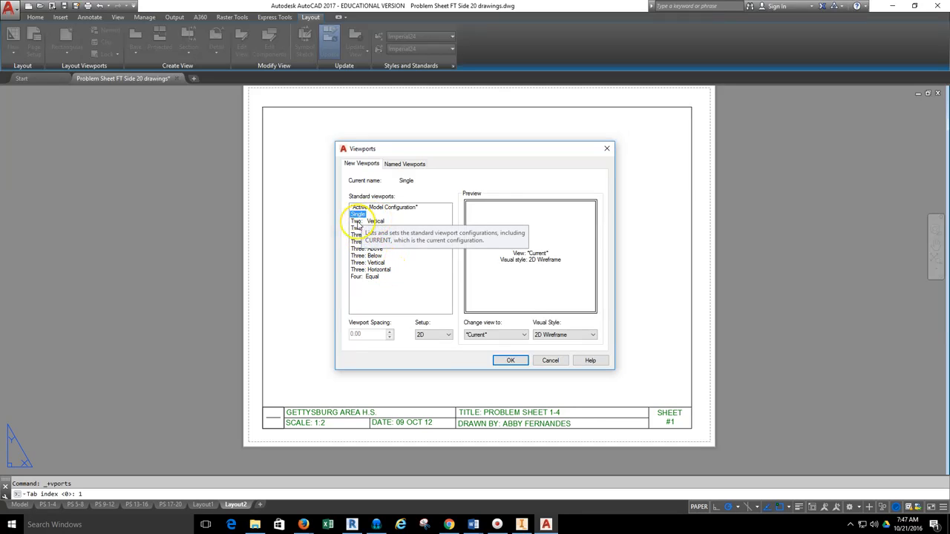
click(358, 222)
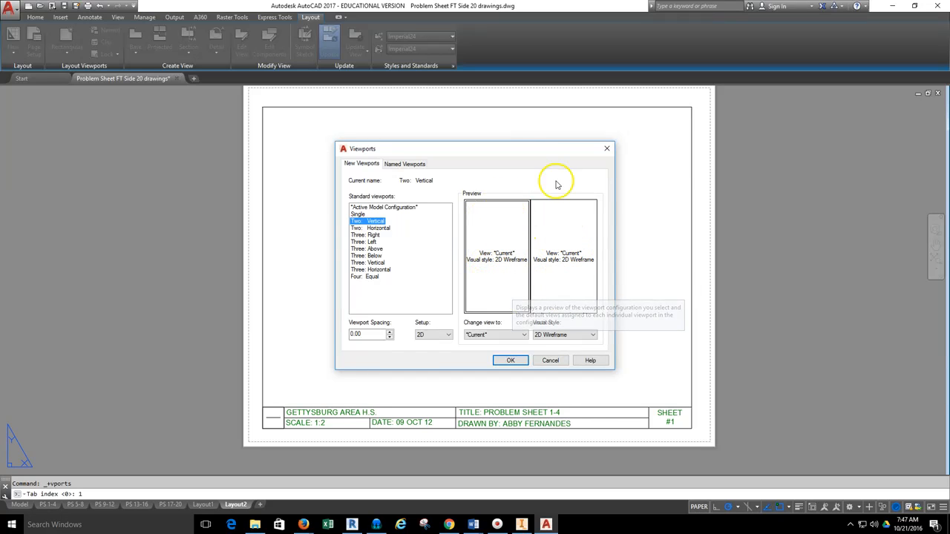
click(368, 227)
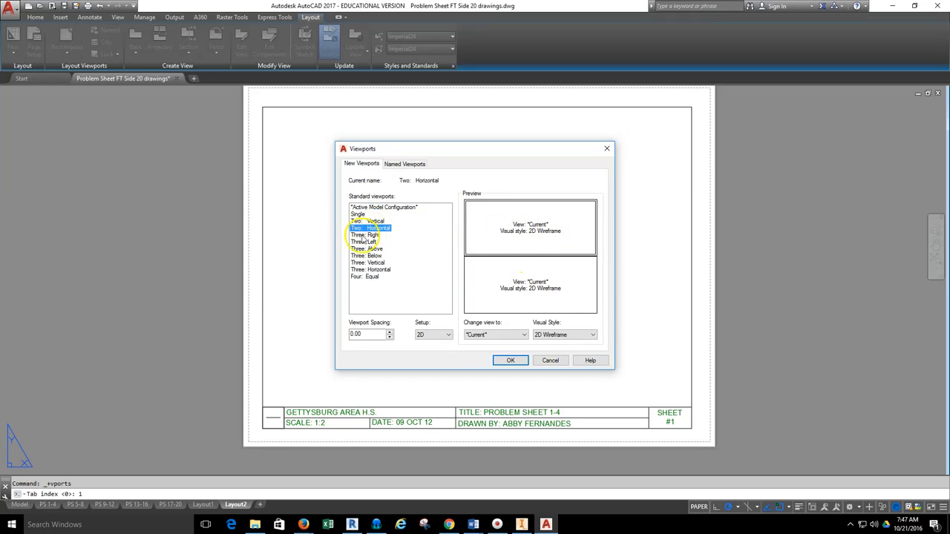
click(367, 242)
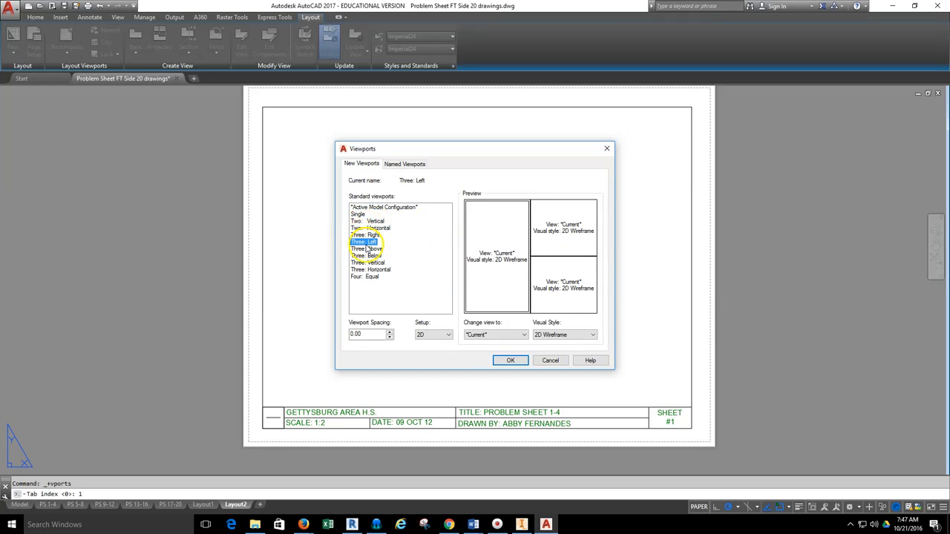
click(365, 255)
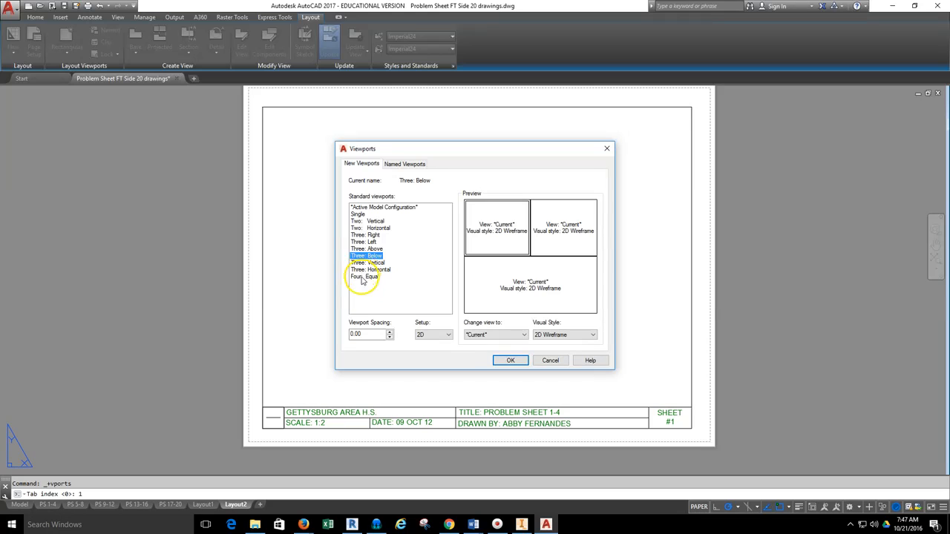
Create a Four: Equal viewport arrangement spanning from the border's upper-left corner to the upper-right corner of the title block
click(363, 277)
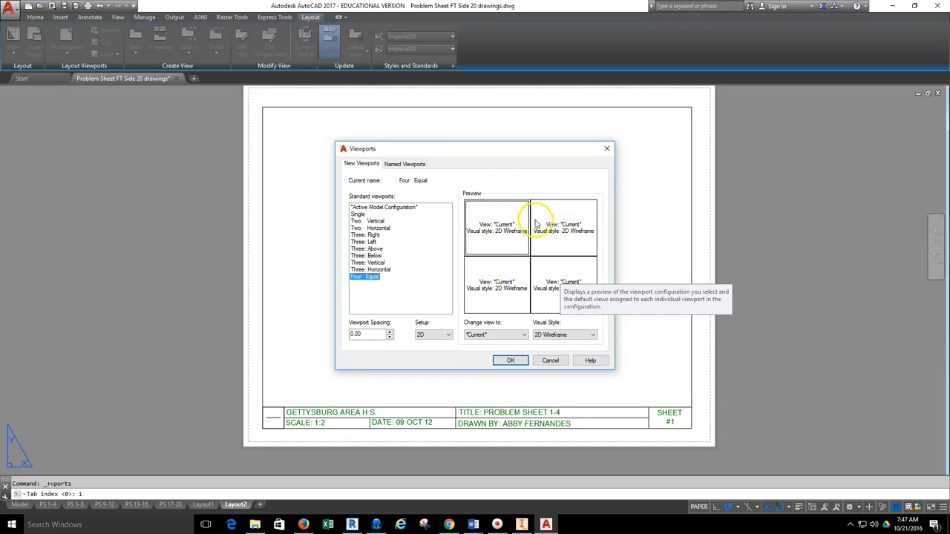
click(509, 362)
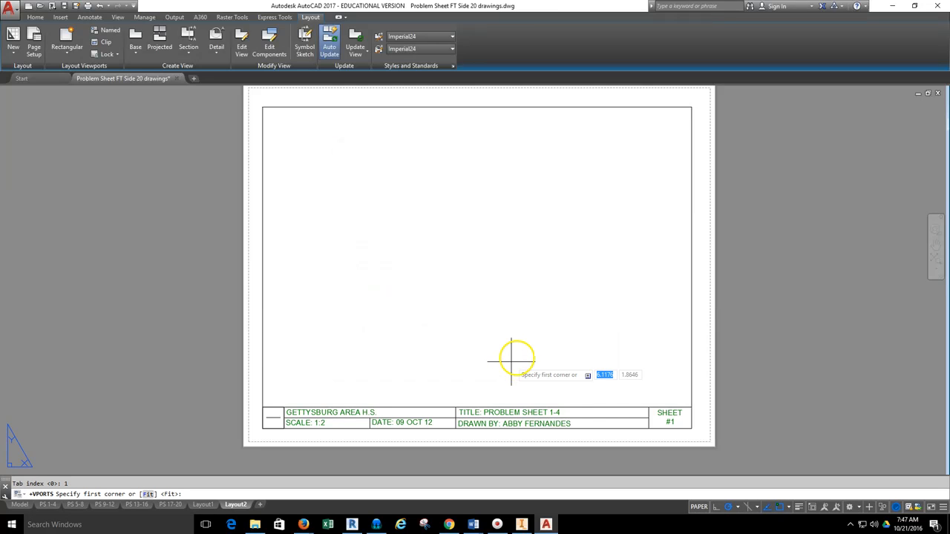
click(263, 107)
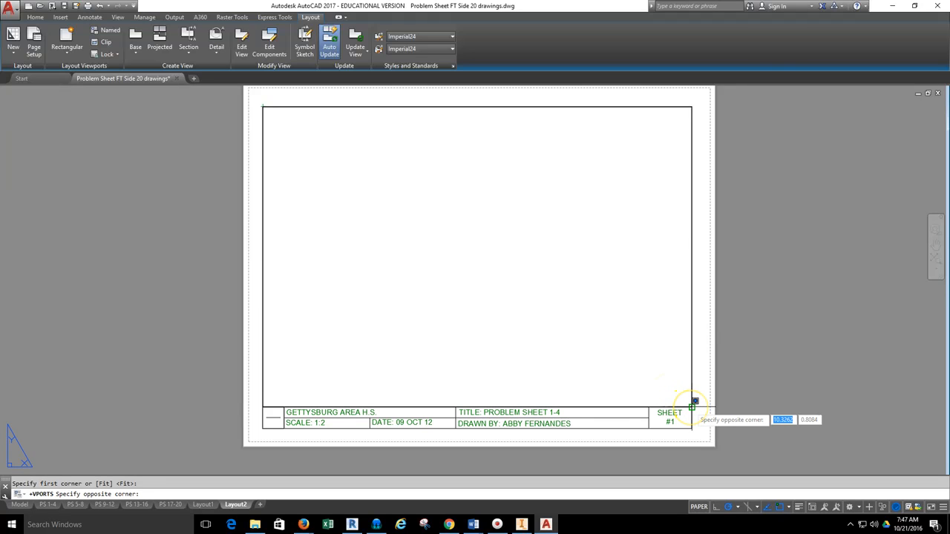
click(692, 406)
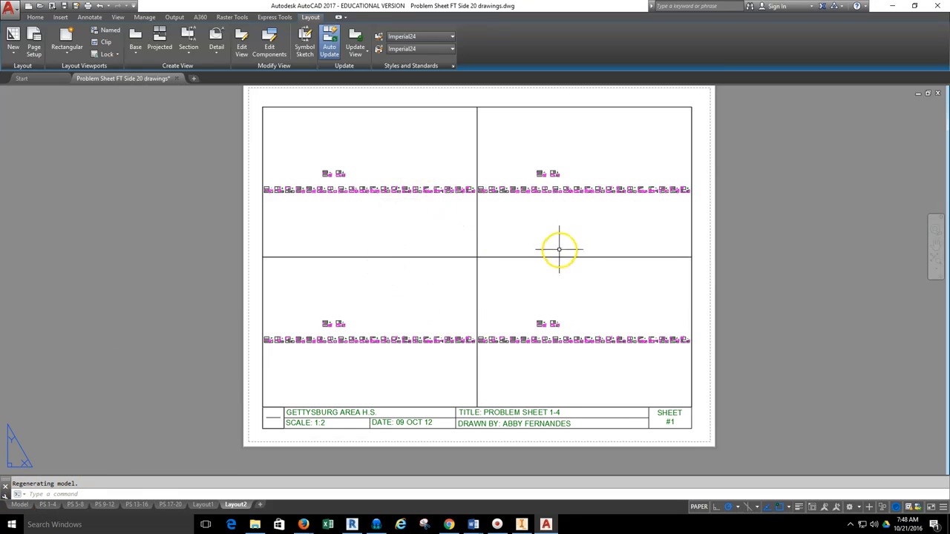
Activate the sheet's upper-left viewport and frame the #1 Rabbeted Box drawing in it
click(380, 230)
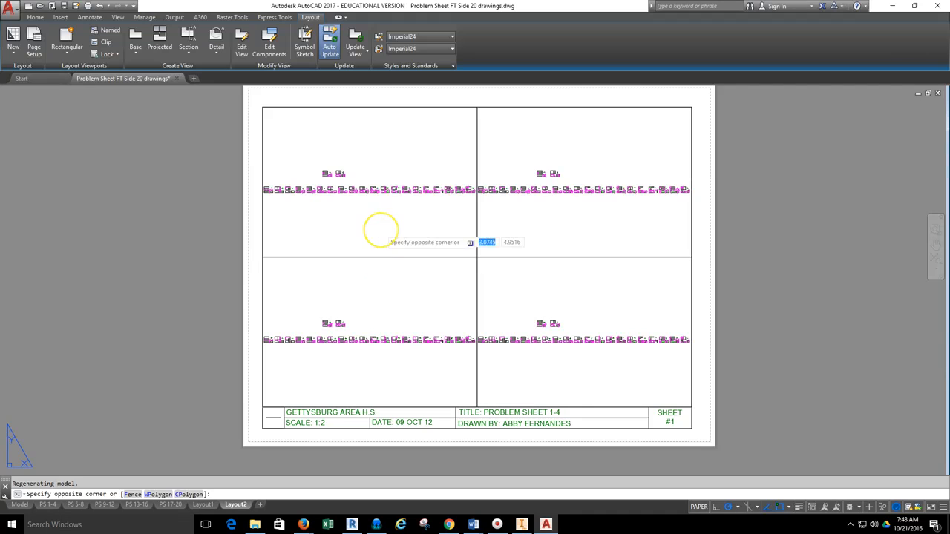
click(380, 230)
mouse_move(356, 186)
middle_down()
mouse_move(441, 180)
mouse_move(364, 191)
middle_up()
scroll(372, 187, up, 6)
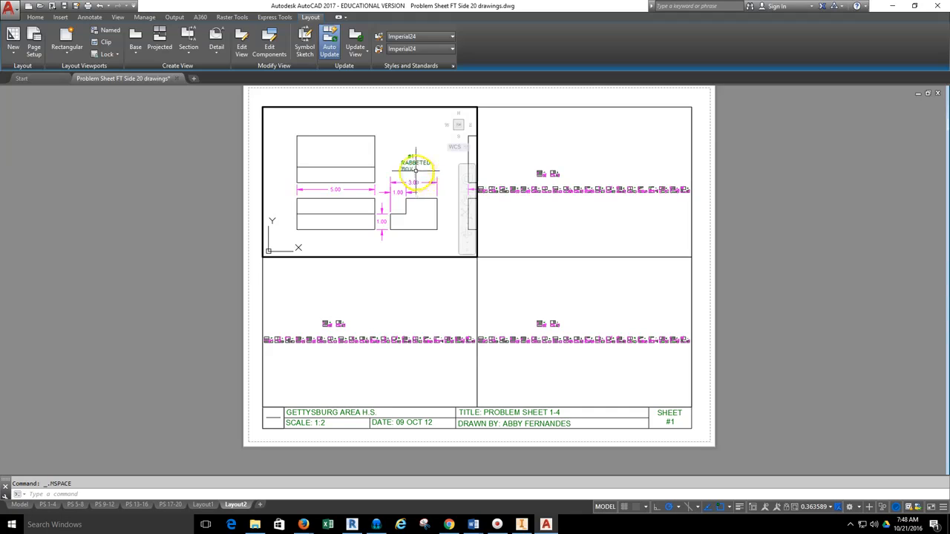
Try a 1:1 scale in the #1 Rabbeted Box viewport, settle on 1:2, and centre the drawing with its label
click(825, 509)
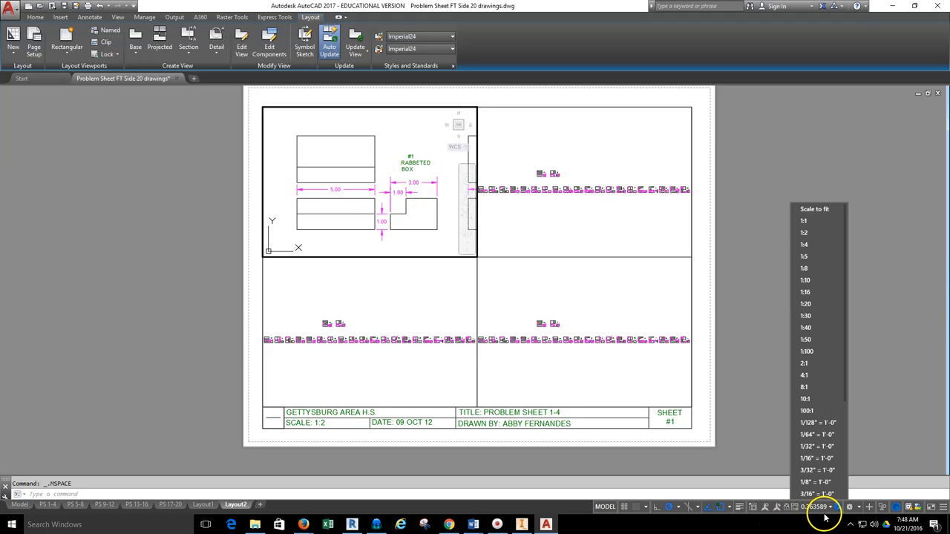
click(817, 221)
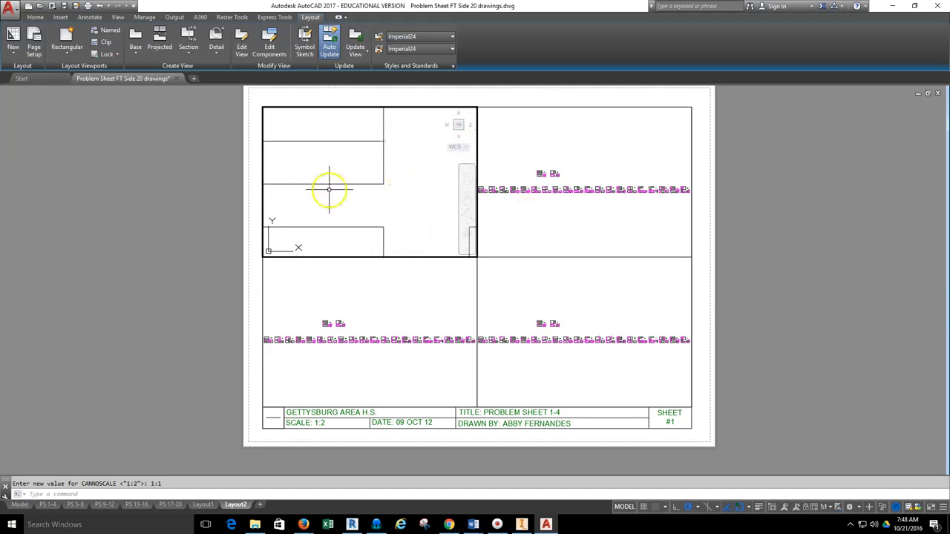
click(823, 510)
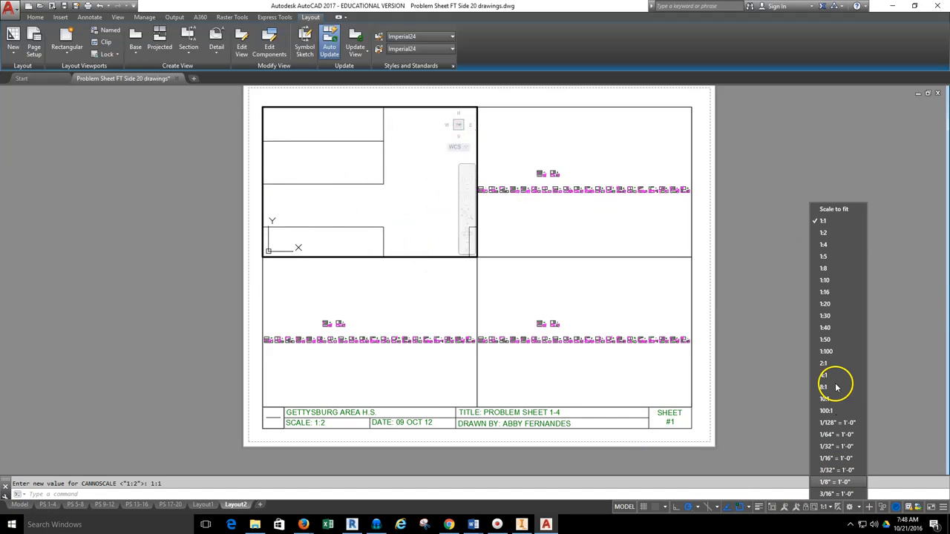
click(833, 216)
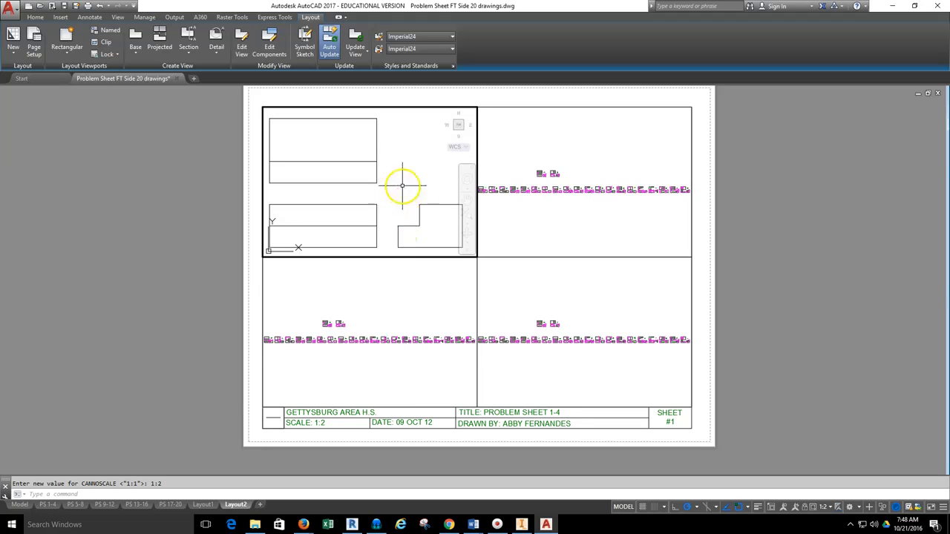
middle_drag(403, 173, 405, 172)
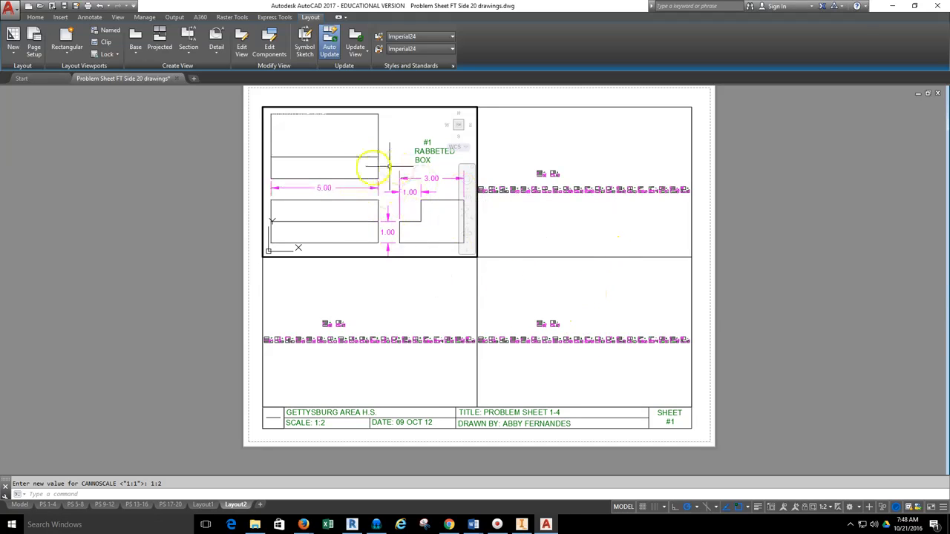
Frame the #2 End Lap Member drawing in the sheet's upper-right viewport at 1:2 scale and return to paper space
click(547, 223)
scroll(539, 200, up, 10)
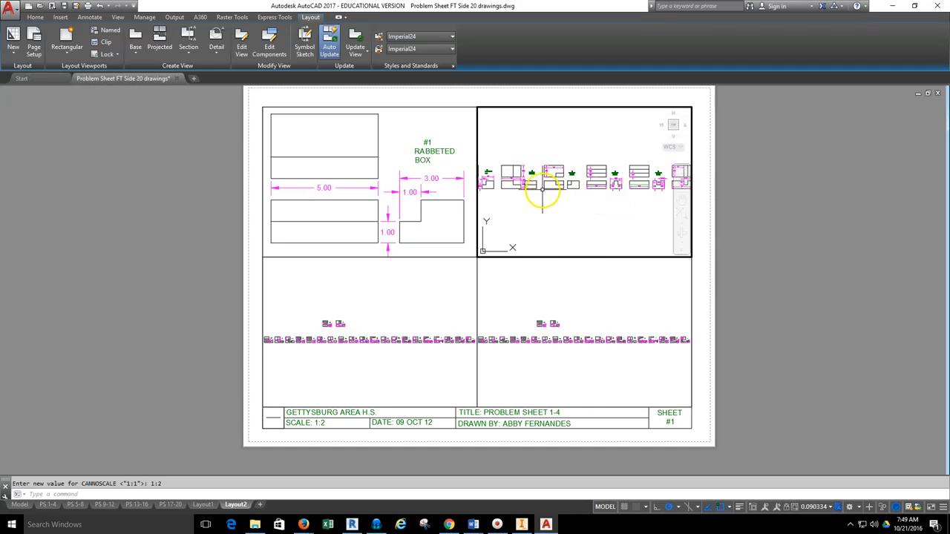
middle_drag(545, 186, 652, 209)
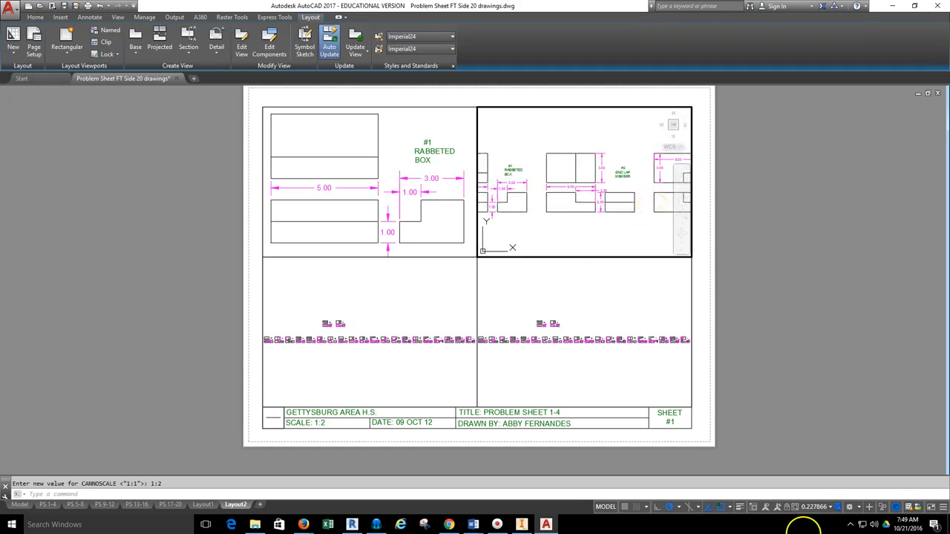
click(824, 501)
click(824, 233)
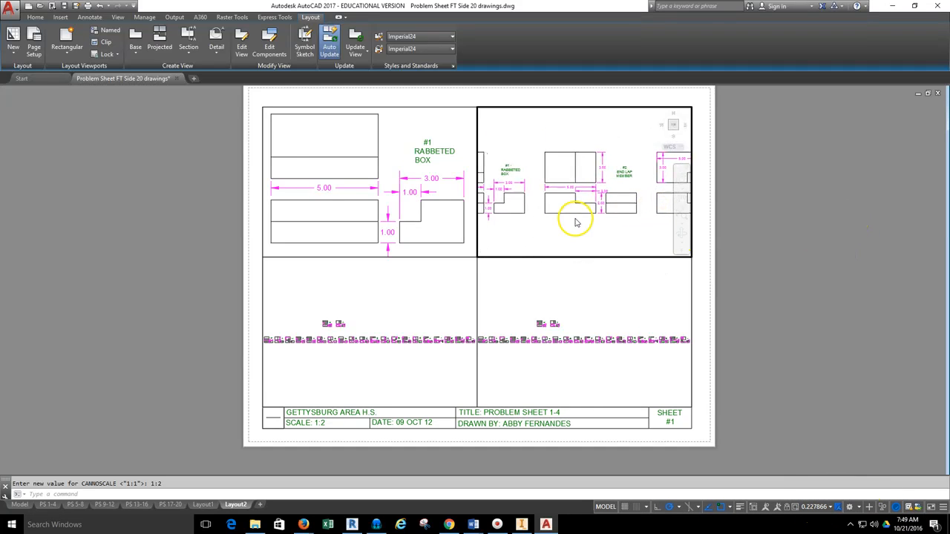
middle_drag(604, 184, 591, 181)
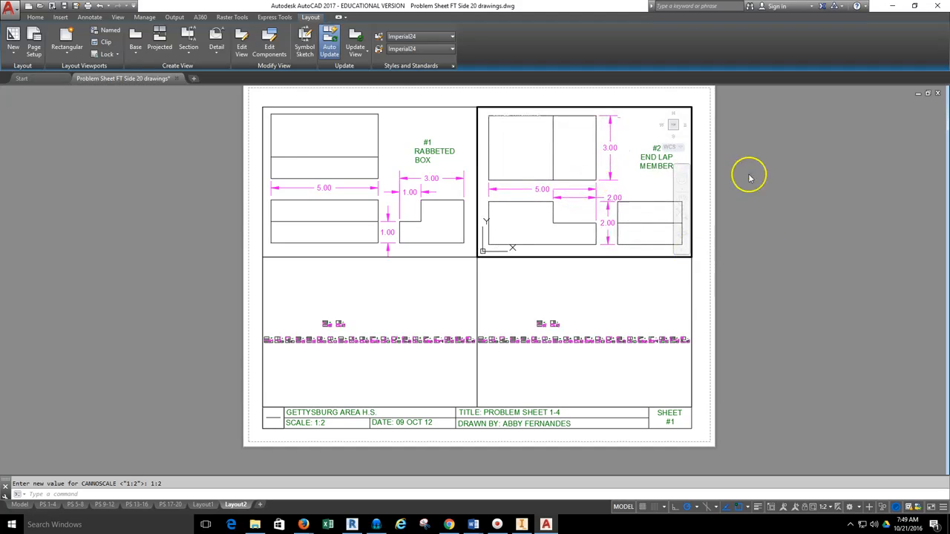
double_click(740, 301)
Frame the #3 Notched Block drawing in the sheet's lower-left viewport and set that viewport's scale to 1:2
double_click(409, 328)
middle_drag(319, 334, 382, 323)
scroll(351, 327, up, 5)
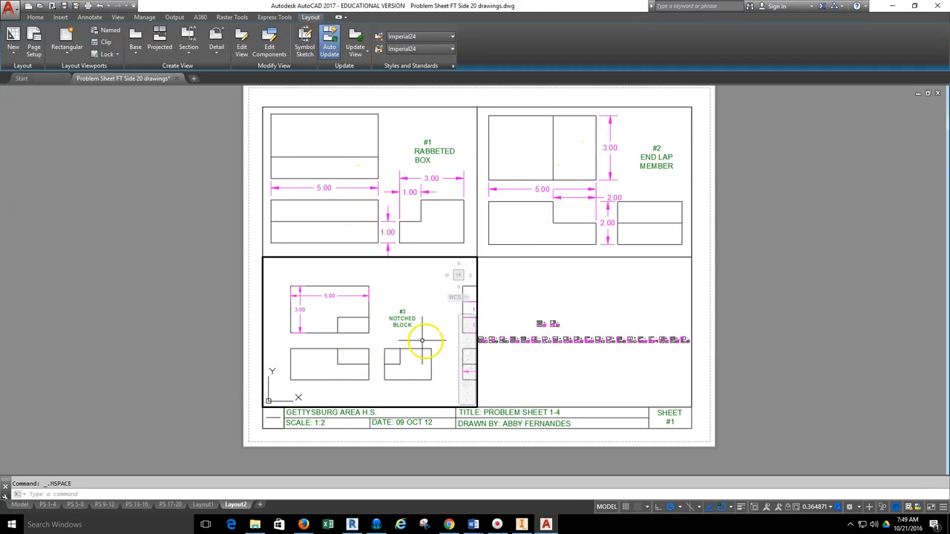
click(816, 507)
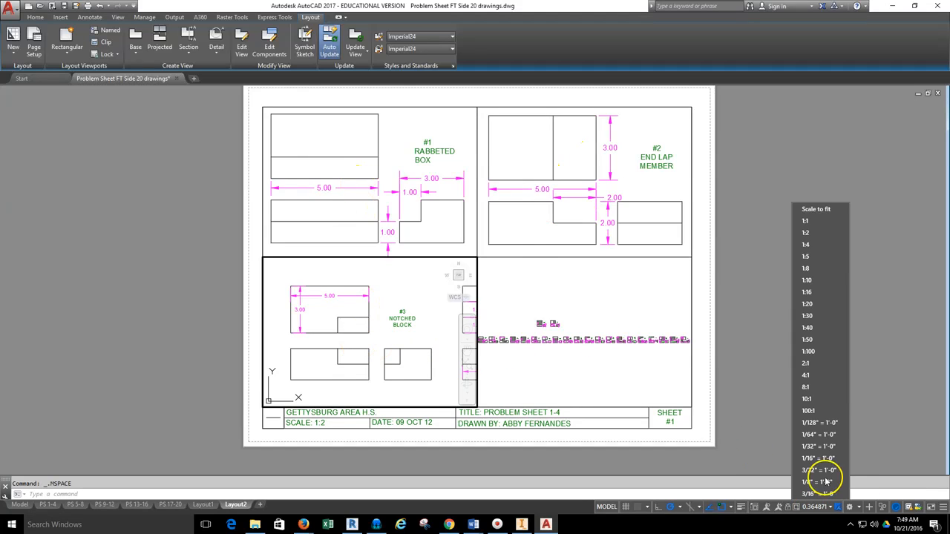
click(807, 233)
middle_drag(379, 335, 387, 334)
Frame the #4 Tongued Block drawing in the sheet's lower-right viewport at 1:2 scale and return to paper space
click(574, 363)
click(575, 363)
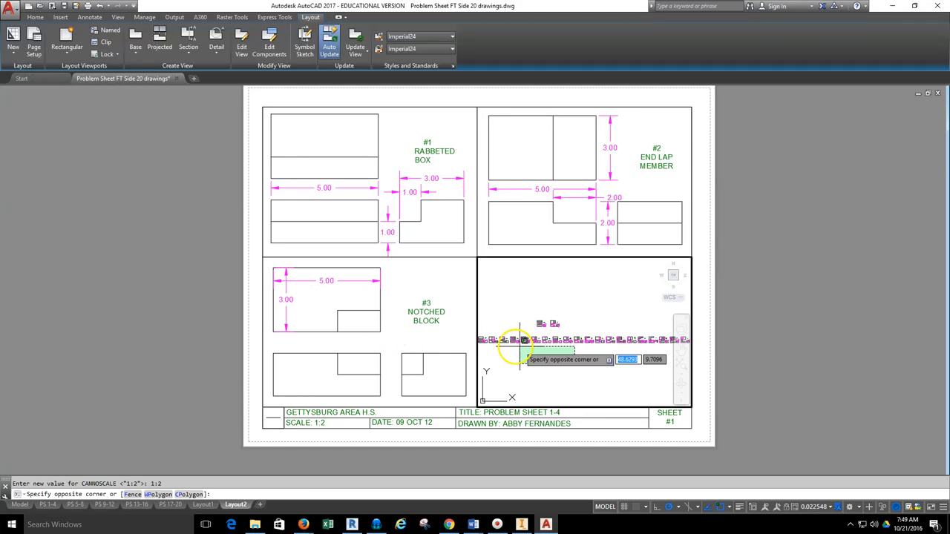
click(523, 340)
scroll(520, 334, up, 10)
middle_drag(534, 315, 564, 328)
click(814, 507)
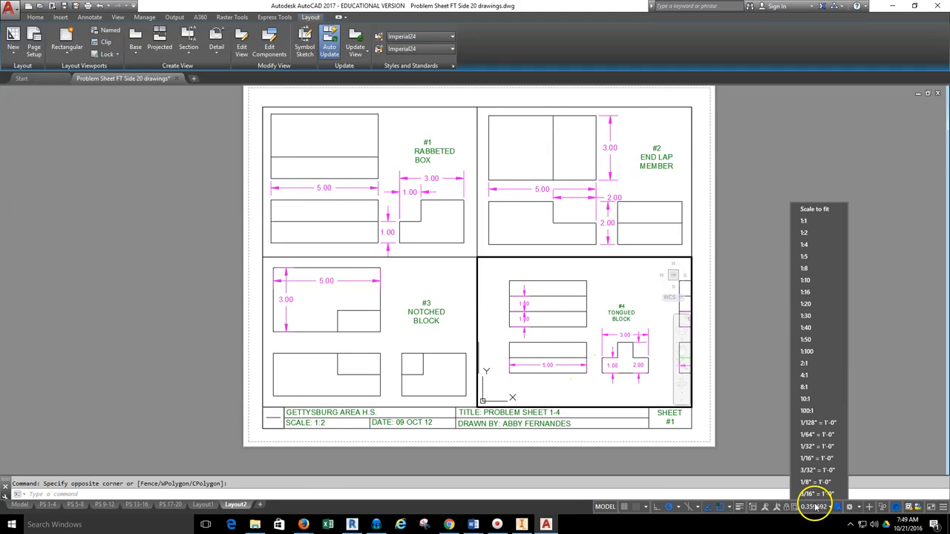
click(833, 223)
mouse_move(588, 327)
middle_down()
mouse_move(600, 343)
mouse_move(587, 331)
middle_up()
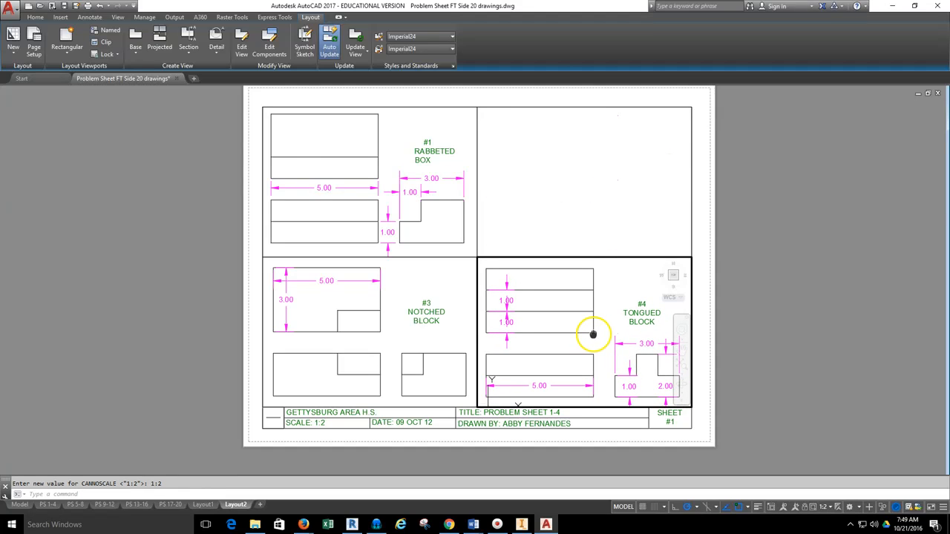
double_click(825, 354)
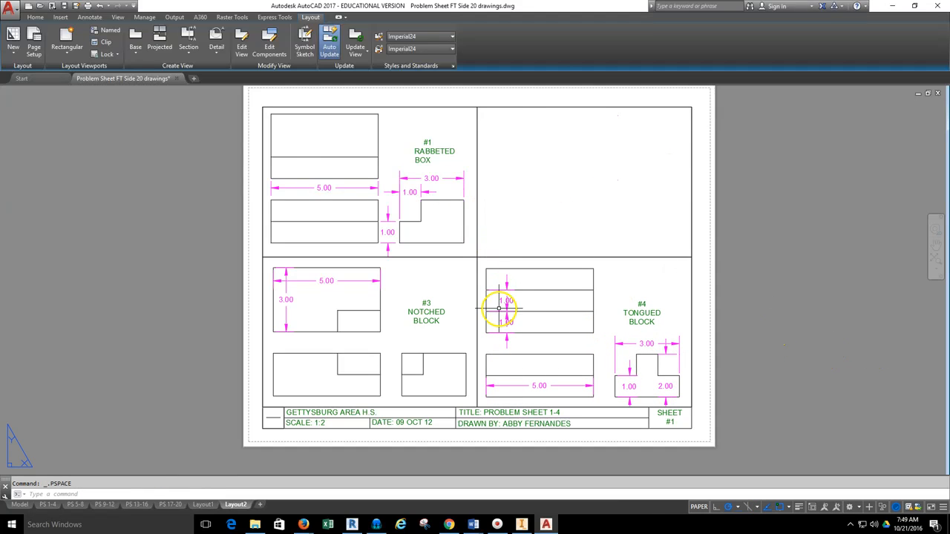
With the #3 Notched Block viewport active, turn the CONSTRUCTION layer on and off again
double_click(436, 281)
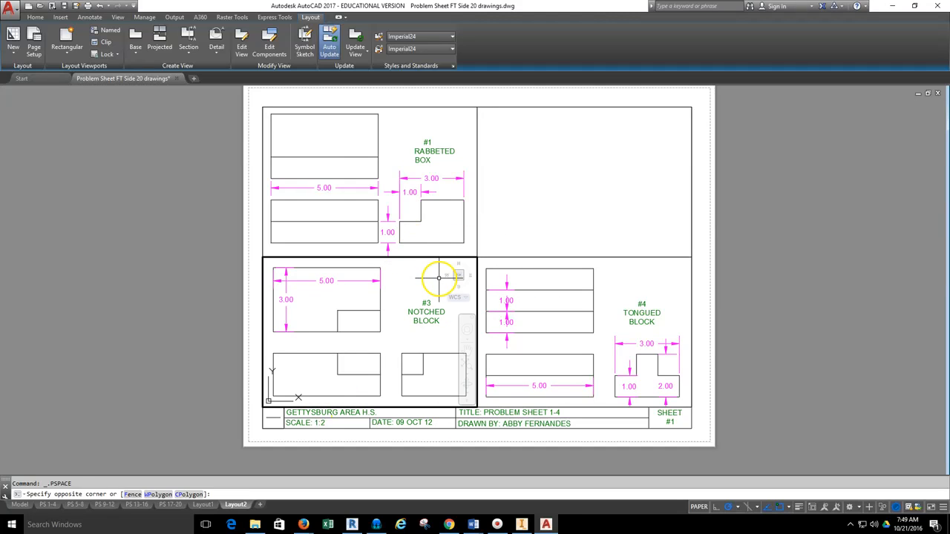
click(34, 16)
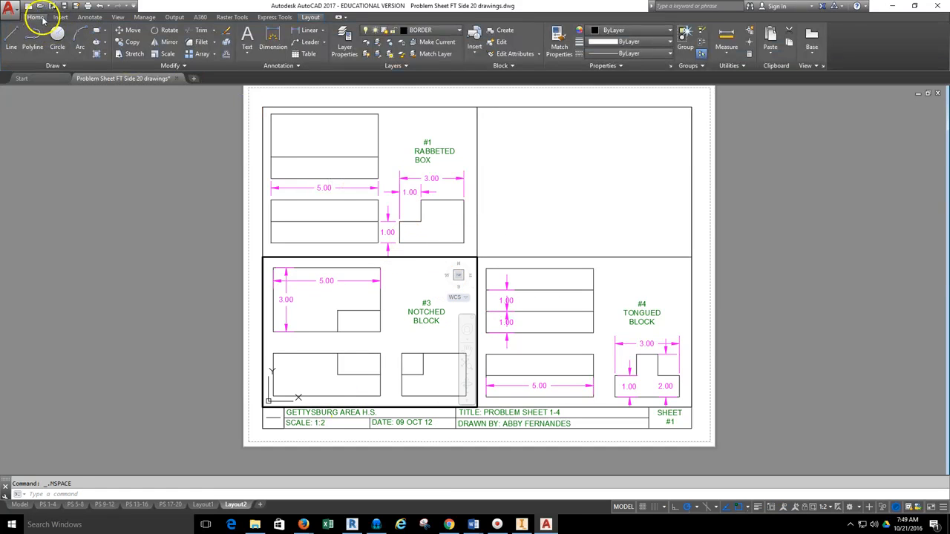
click(427, 34)
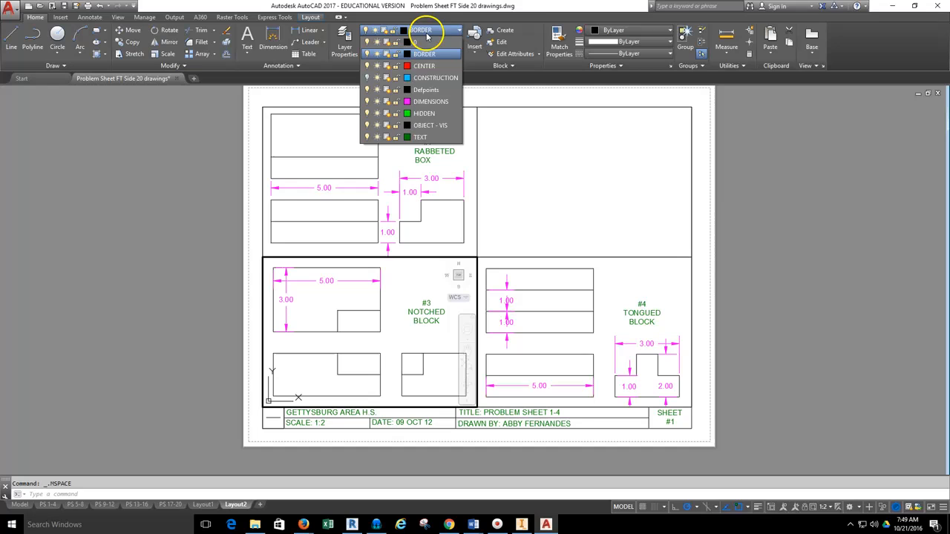
click(367, 78)
click(172, 211)
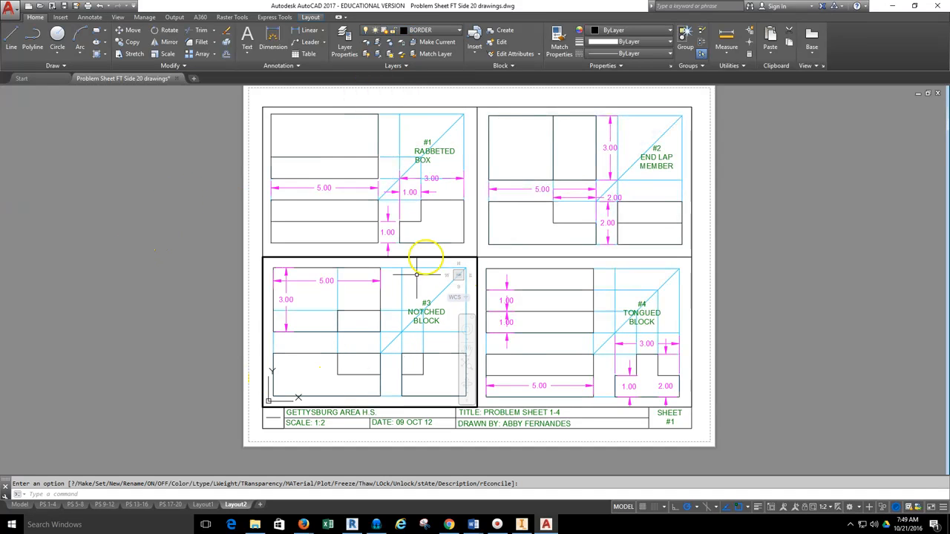
click(438, 32)
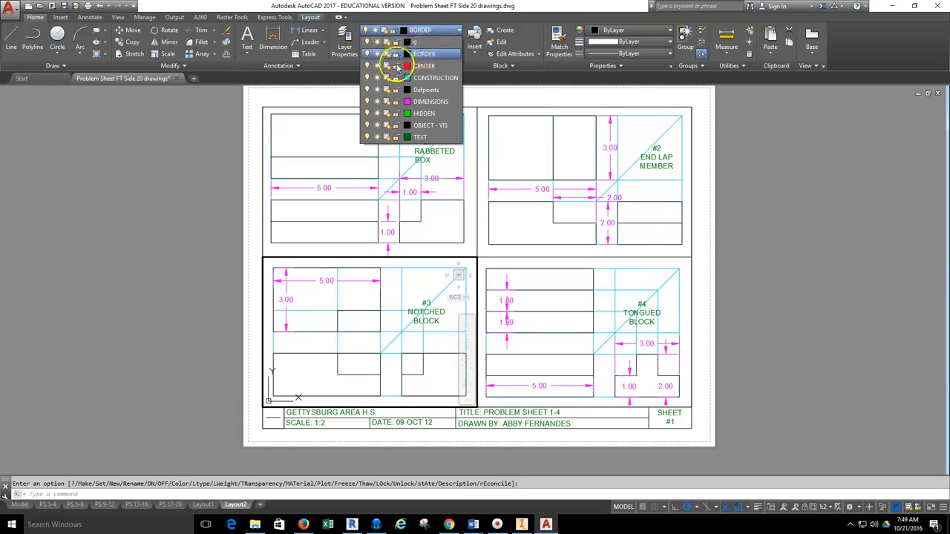
click(367, 78)
click(187, 174)
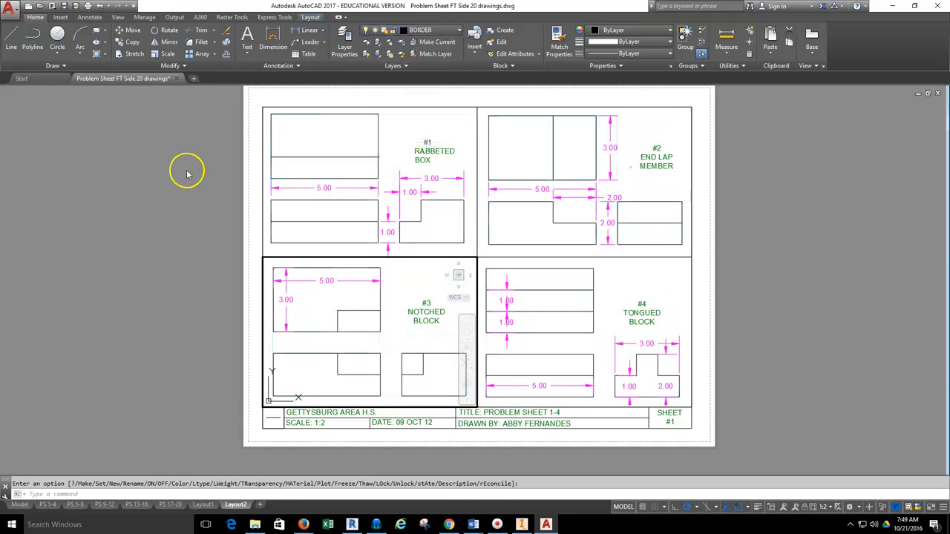
Preview the Layout2 plot with the Adobe PDF plotter, leave without plotting, and review the lineweights in the layer properties
click(10, 12)
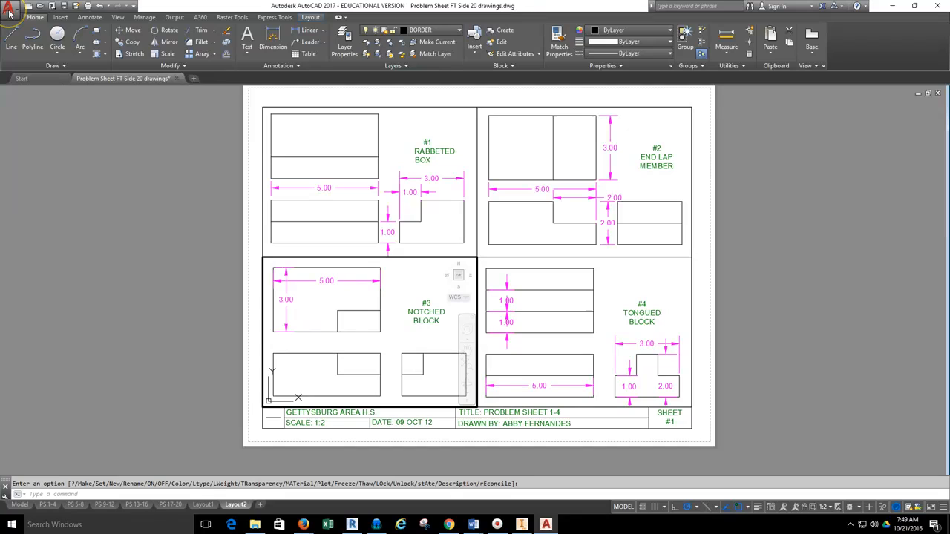
click(32, 221)
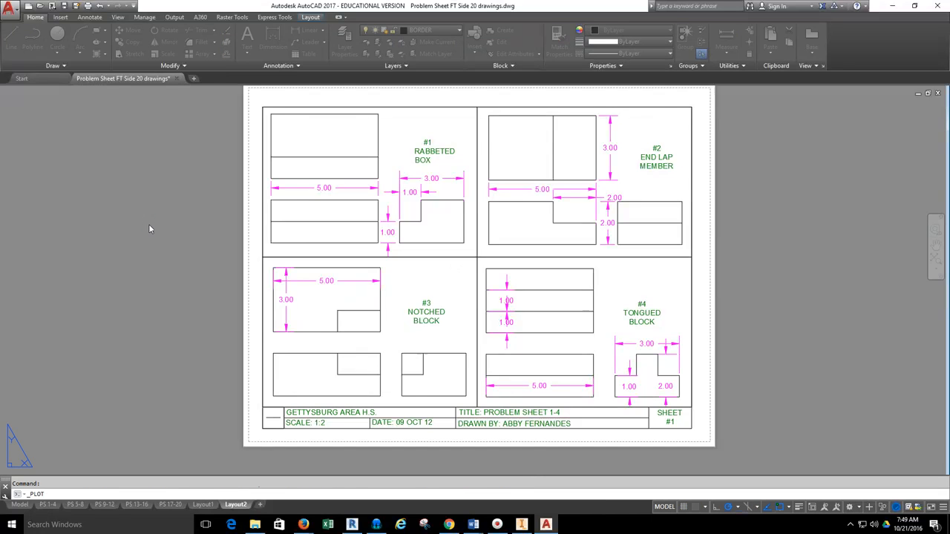
click(357, 191)
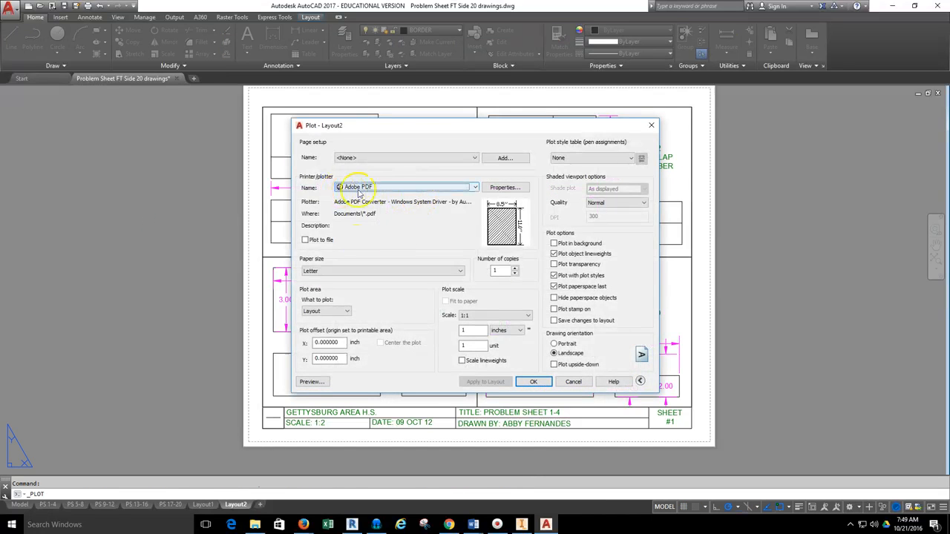
click(312, 381)
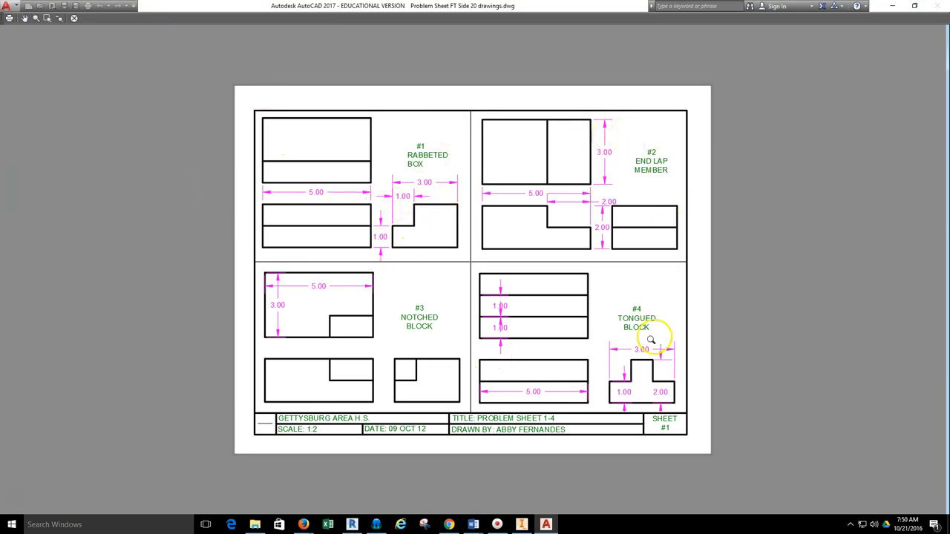
click(74, 18)
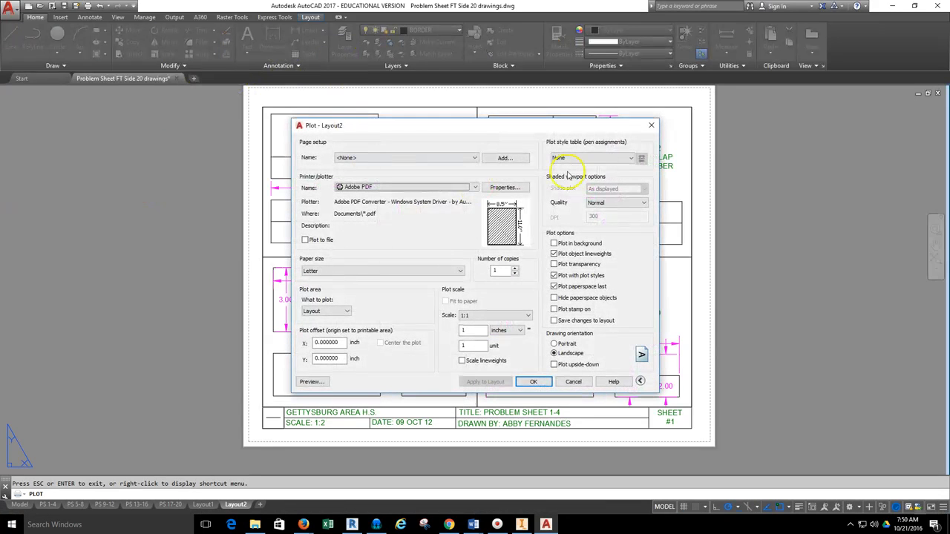
click(651, 125)
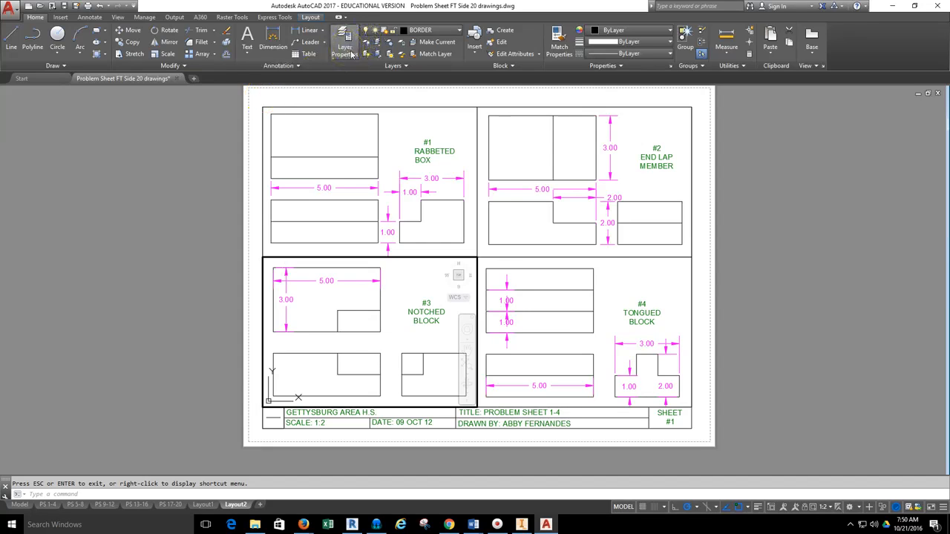
click(344, 46)
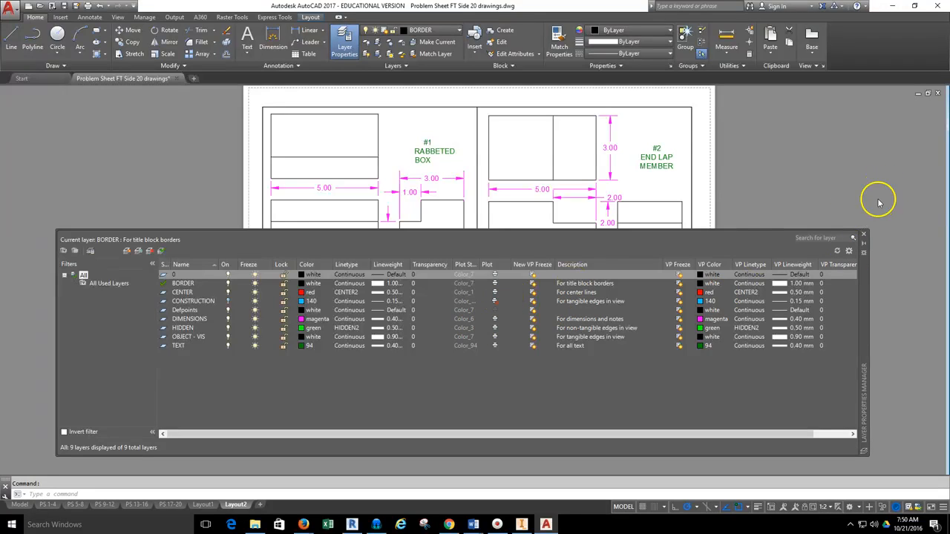
click(864, 237)
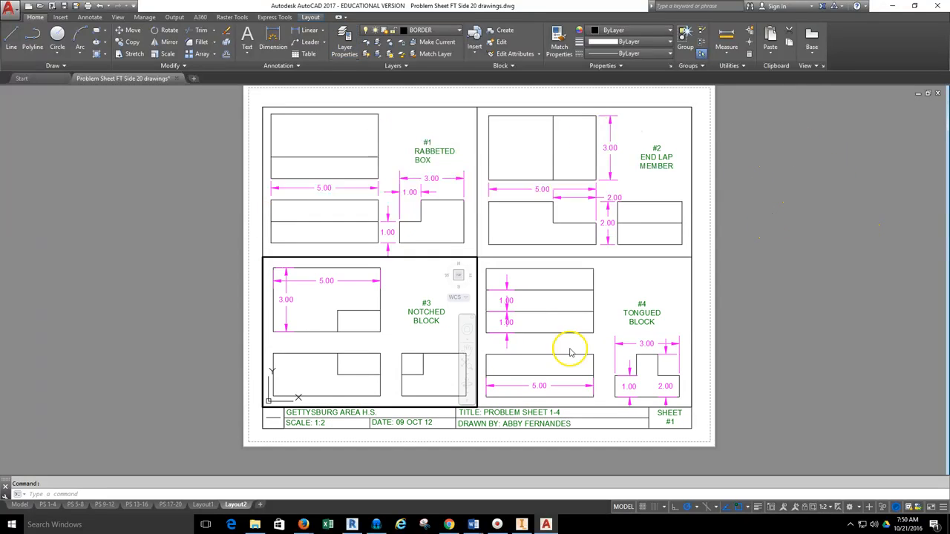
Align the #3 Notched Block drawing beneath the #1 Rabbeted Box drawing and return to paper space
middle_drag(415, 331, 447, 341)
double_click(651, 378)
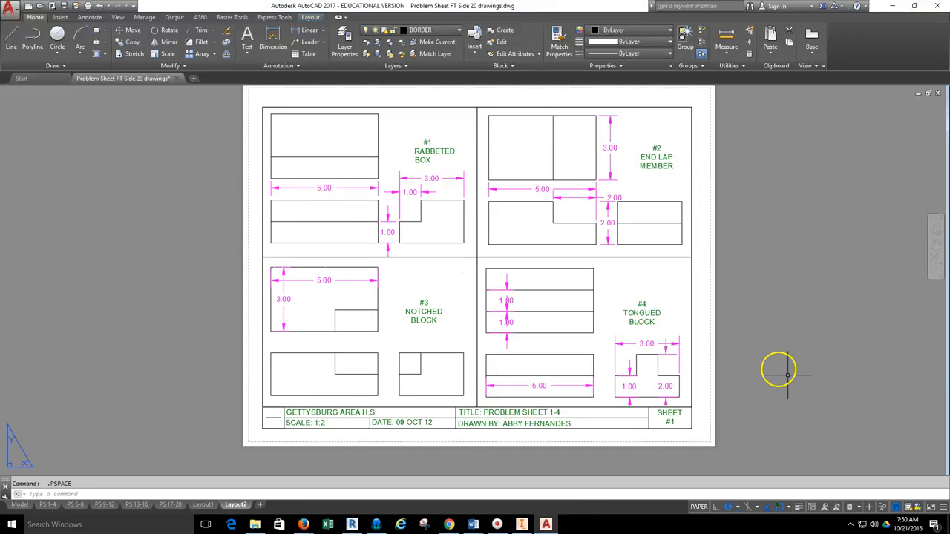
Examine the title block's title, drafter, sheet number, scale and date entries, and the finished sheet as a whole
scroll(616, 429, up, 4)
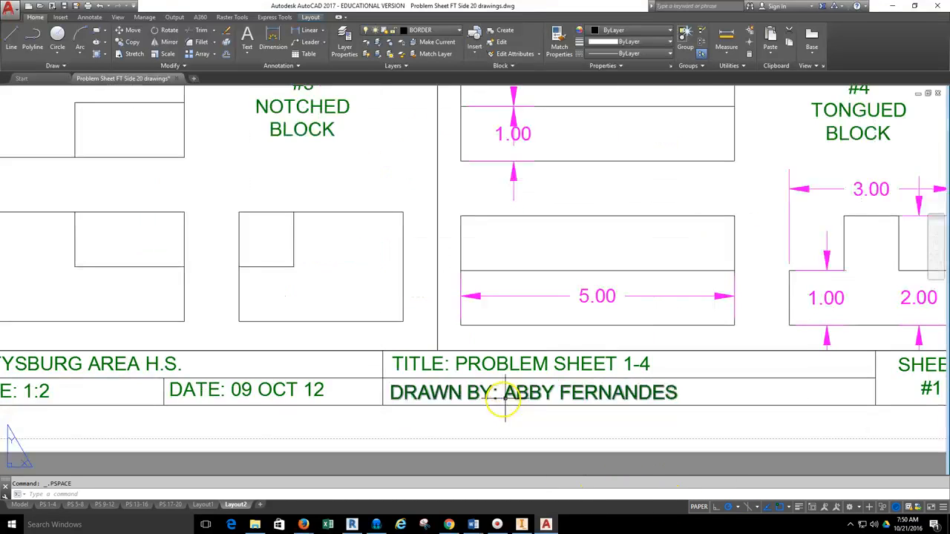
scroll(443, 393, down, 2)
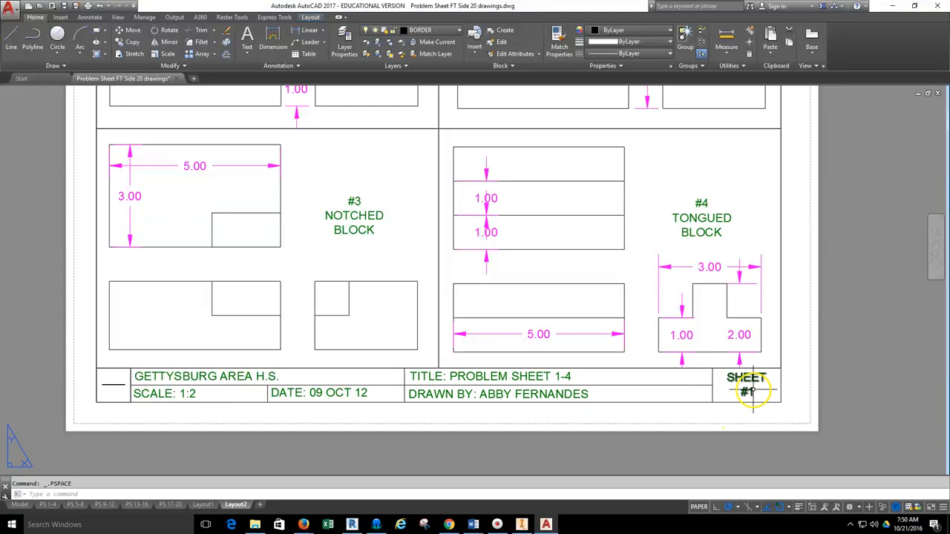
middle_drag(792, 388, 759, 386)
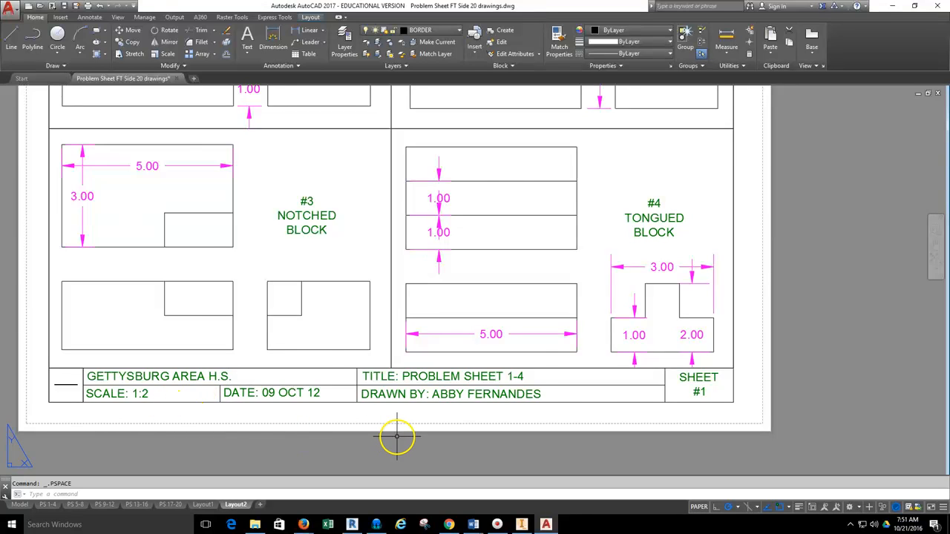
scroll(399, 434, down, 2)
scroll(640, 334, down, 2)
middle_drag(643, 278, 663, 290)
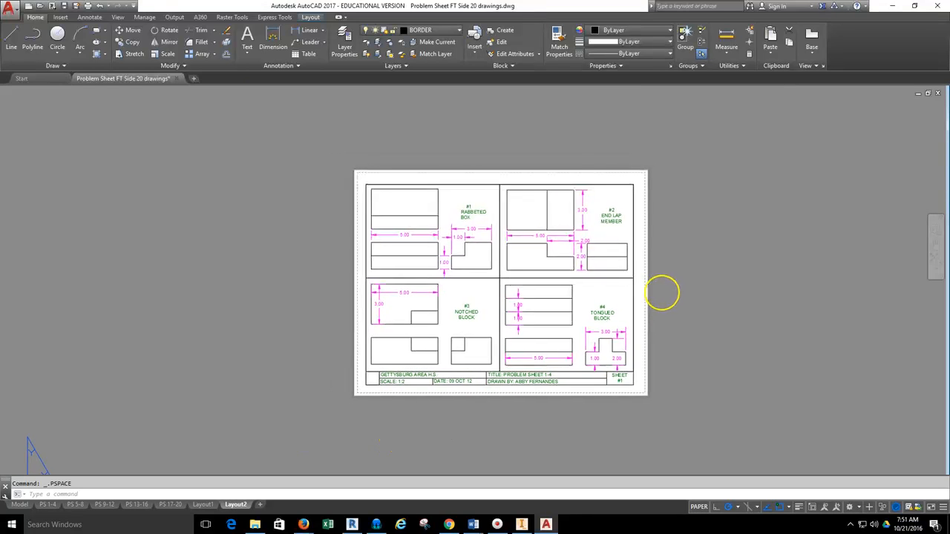
scroll(661, 290, up, 2)
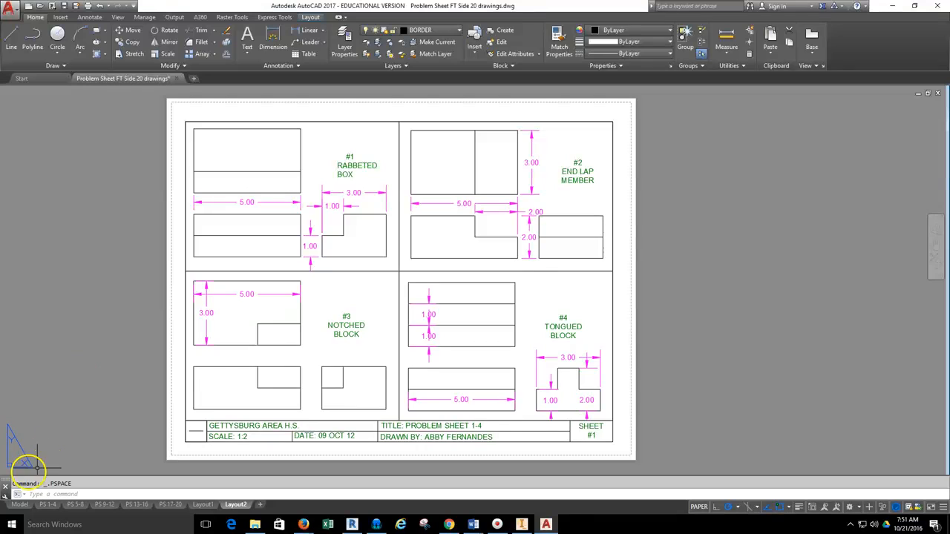